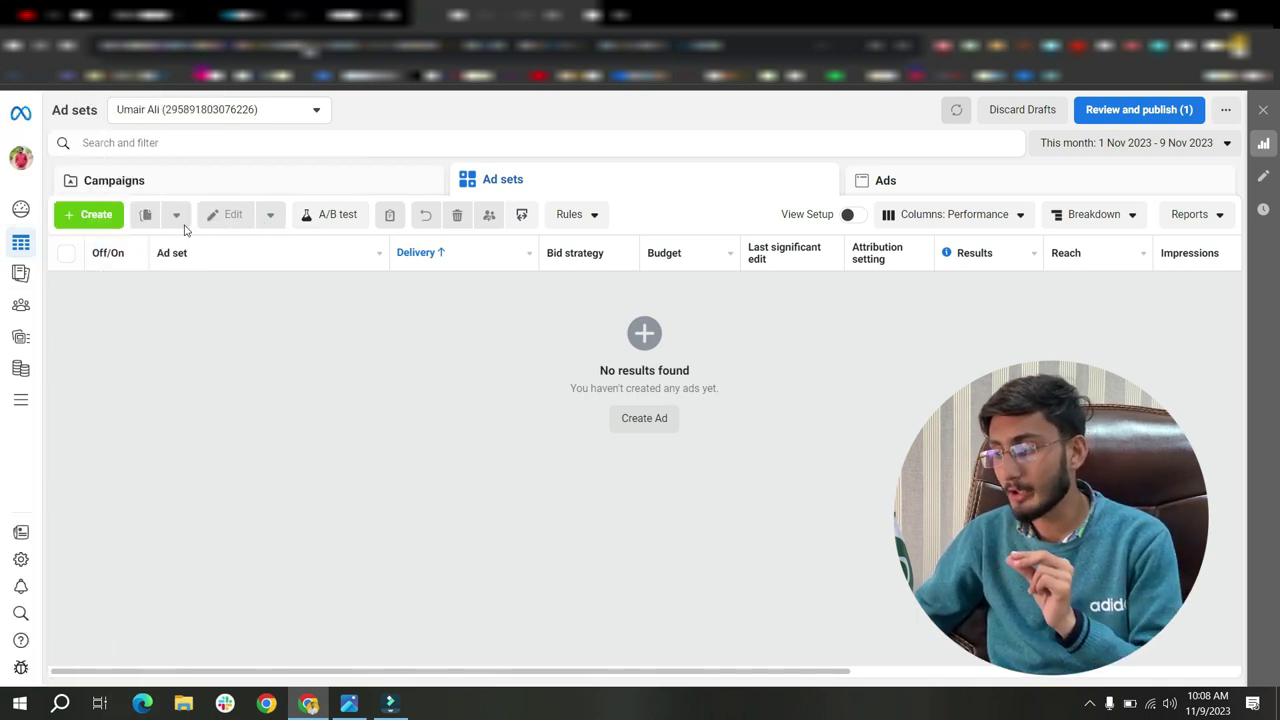
- Start a new campaign with the Auction buying type and the Sales objective
left_click(89, 217)
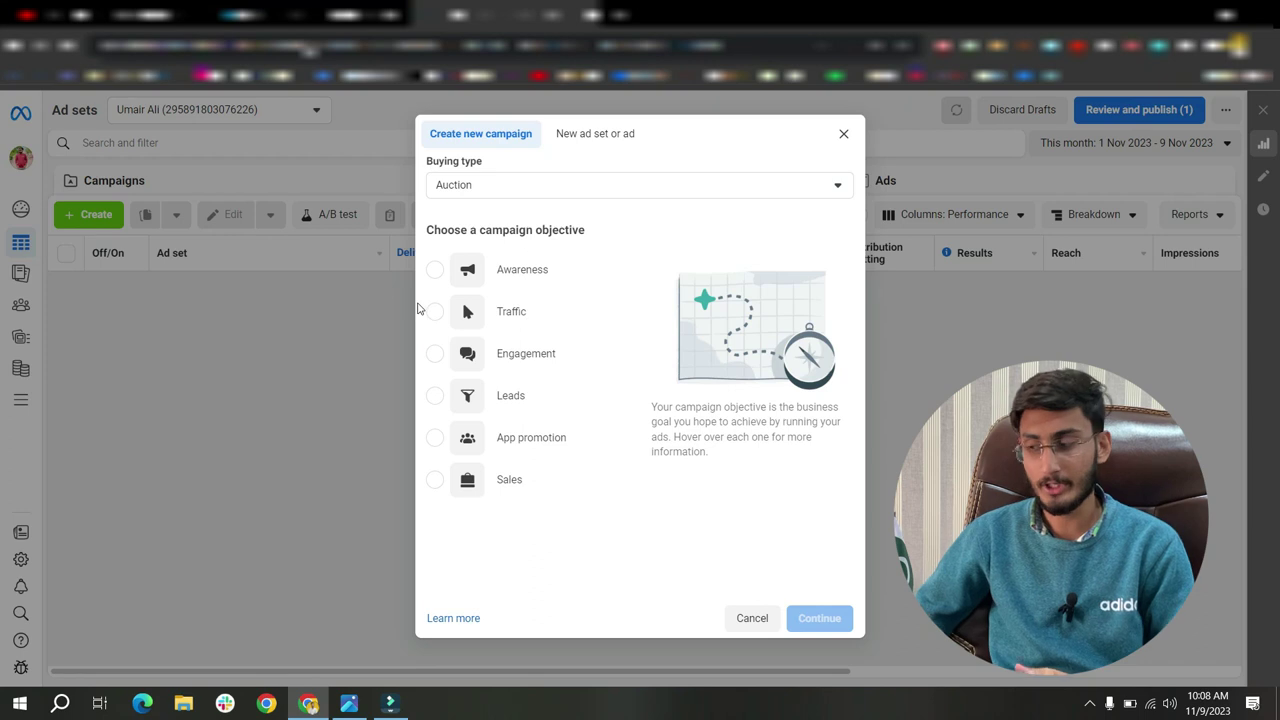
mouse_move(470, 346)
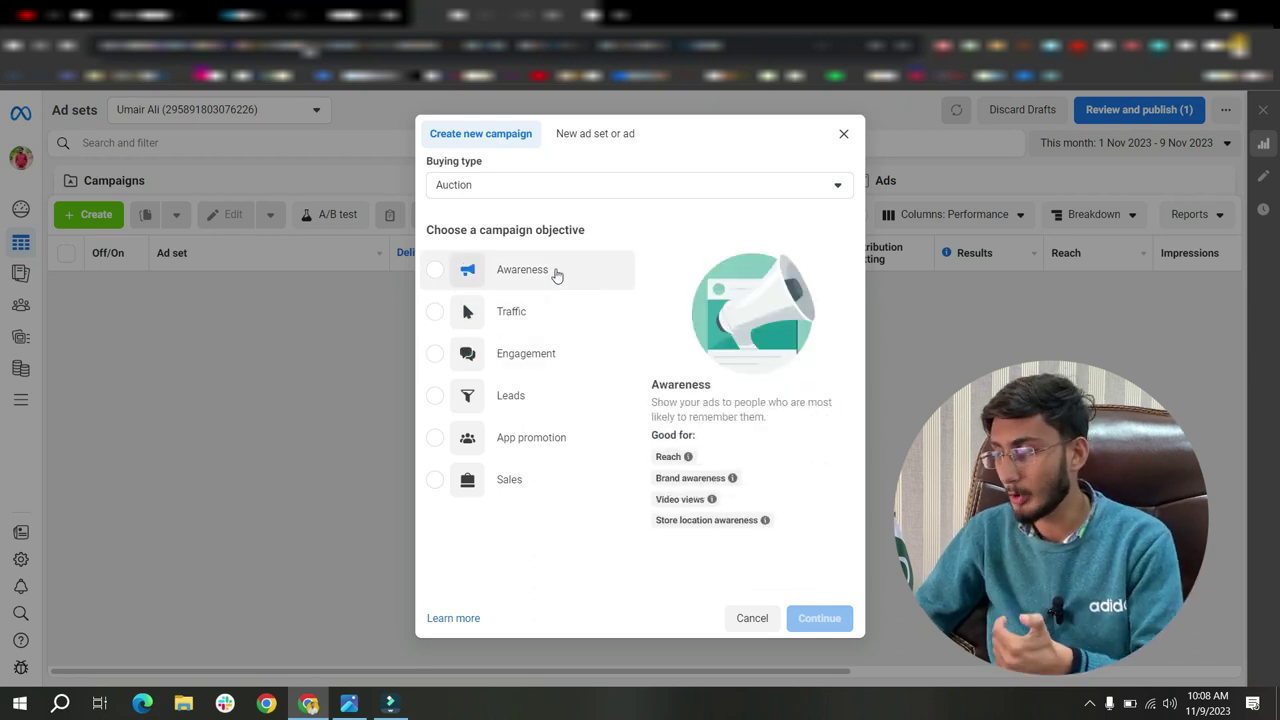
left_click_drag(466, 230, 566, 234)
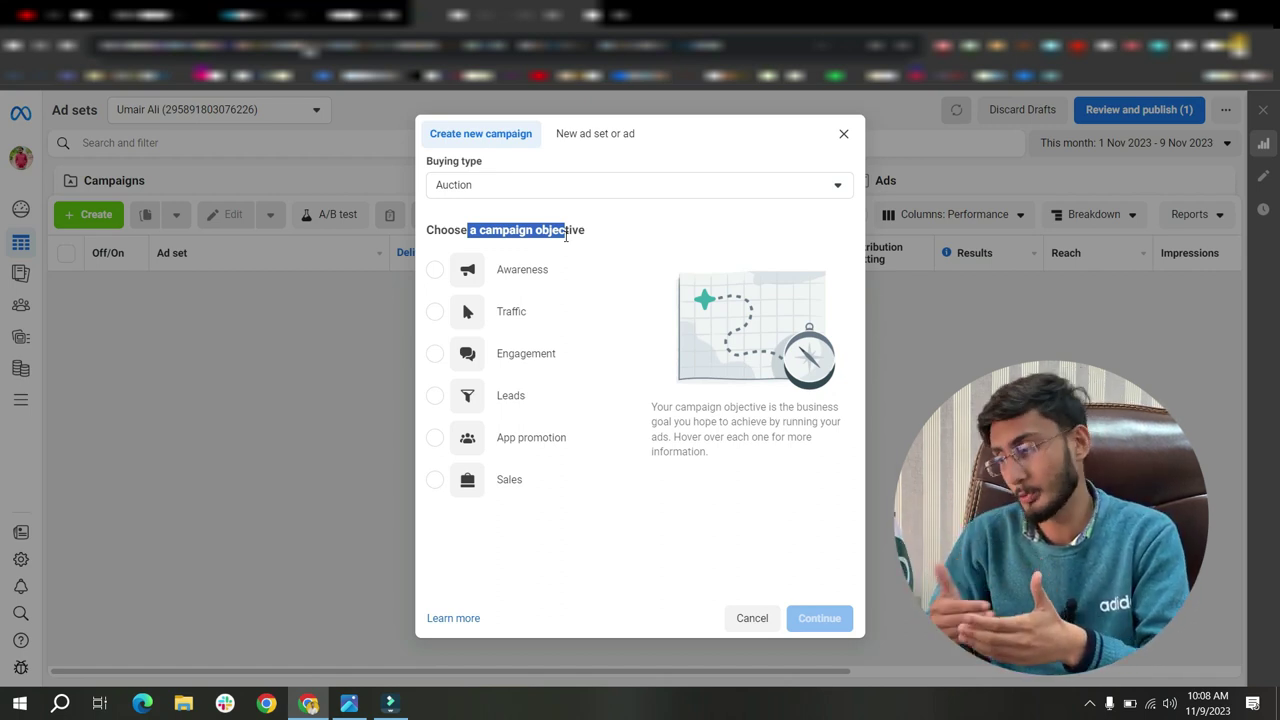
mouse_move(526, 271)
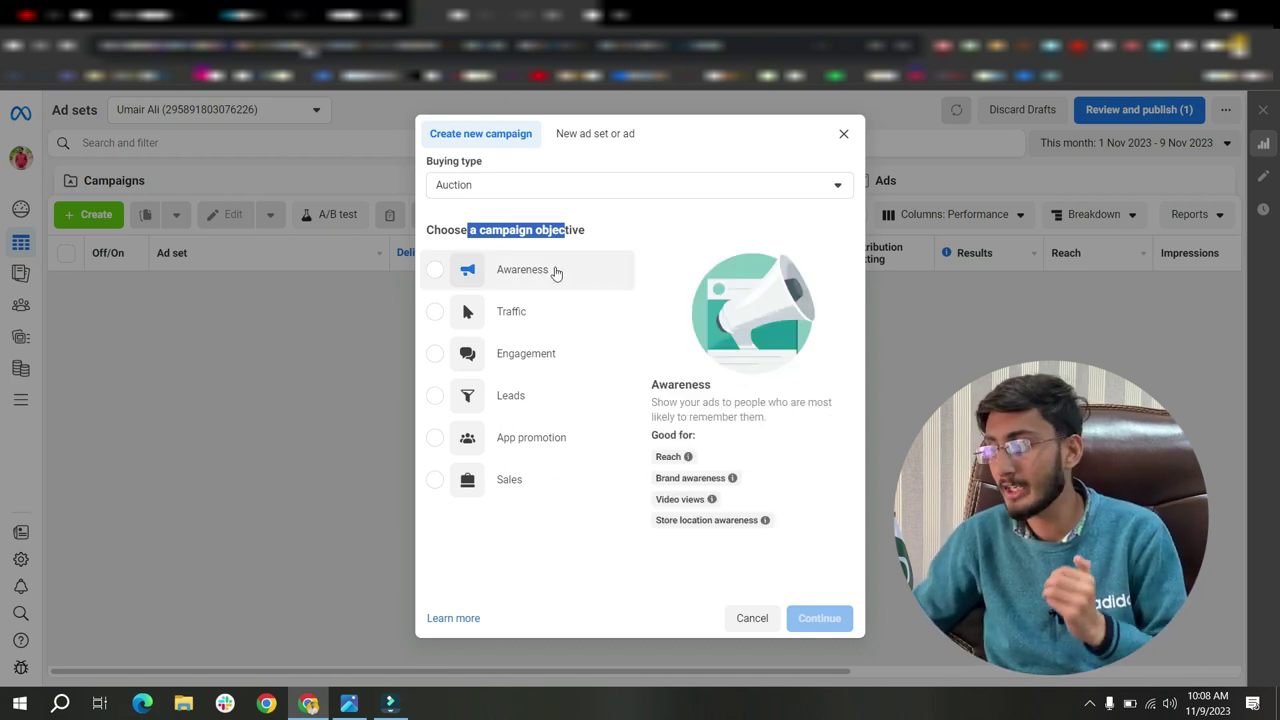
mouse_move(543, 314)
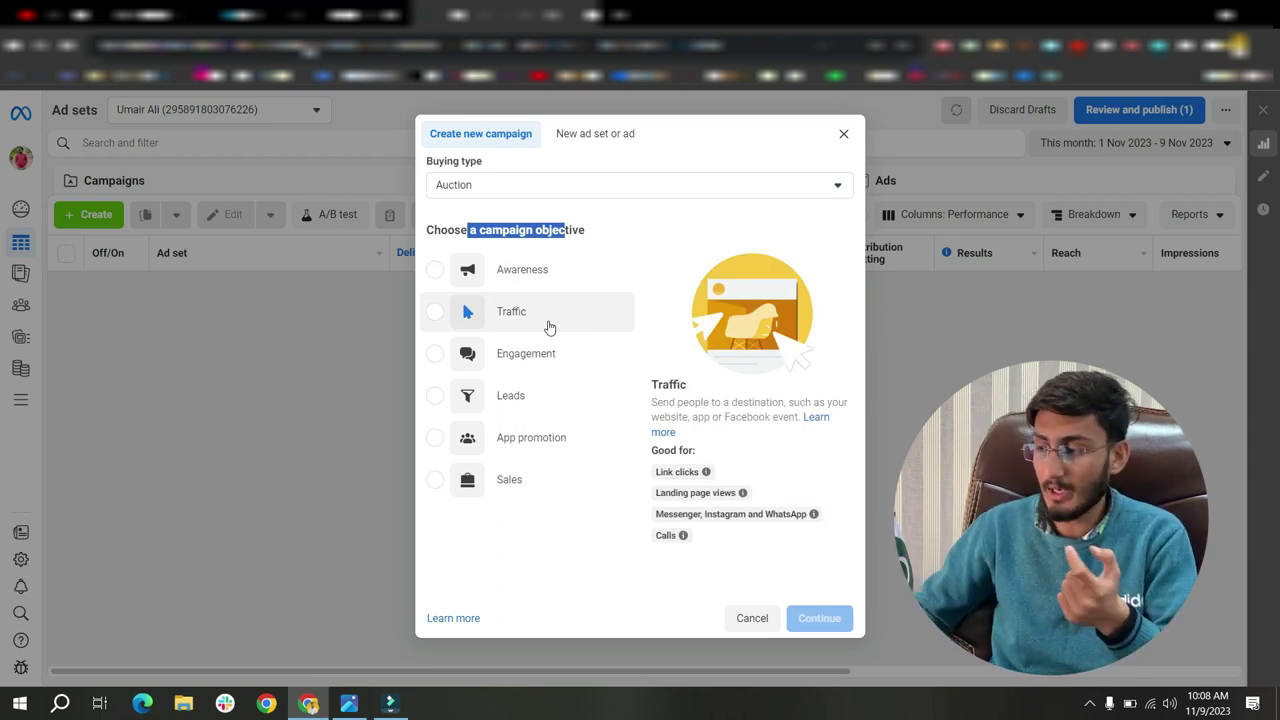
mouse_move(572, 371)
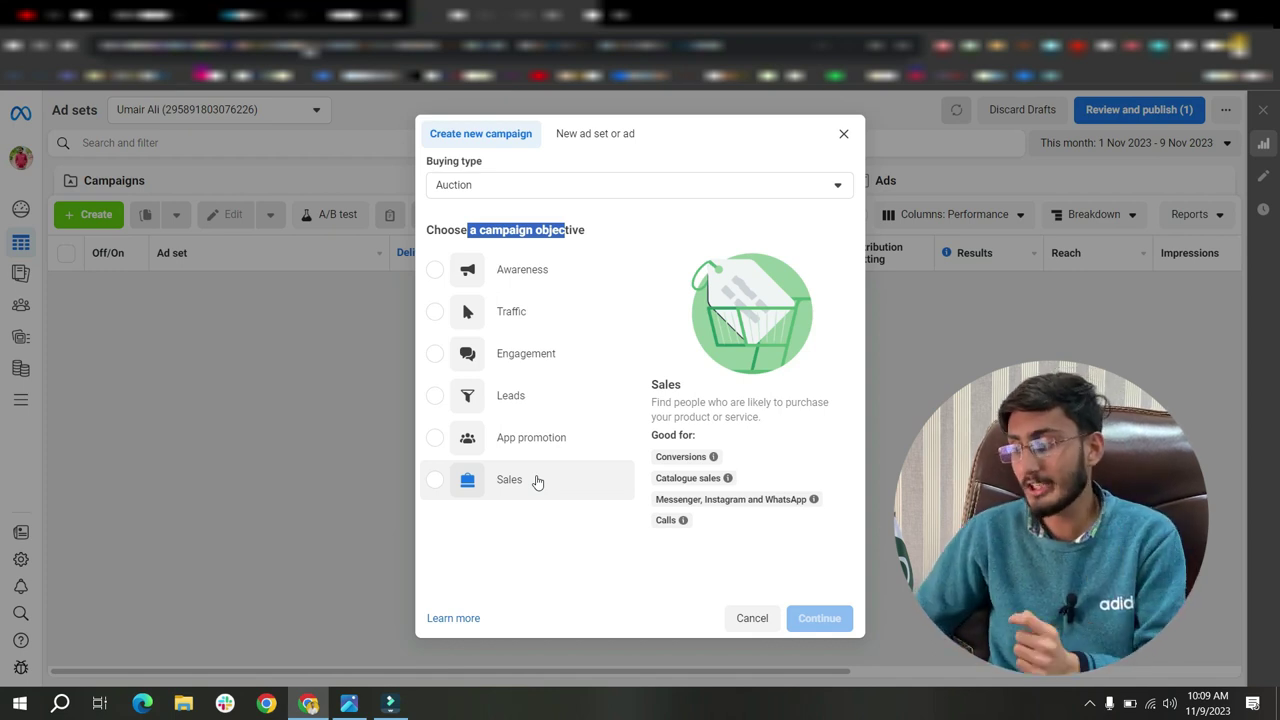
left_click(507, 489)
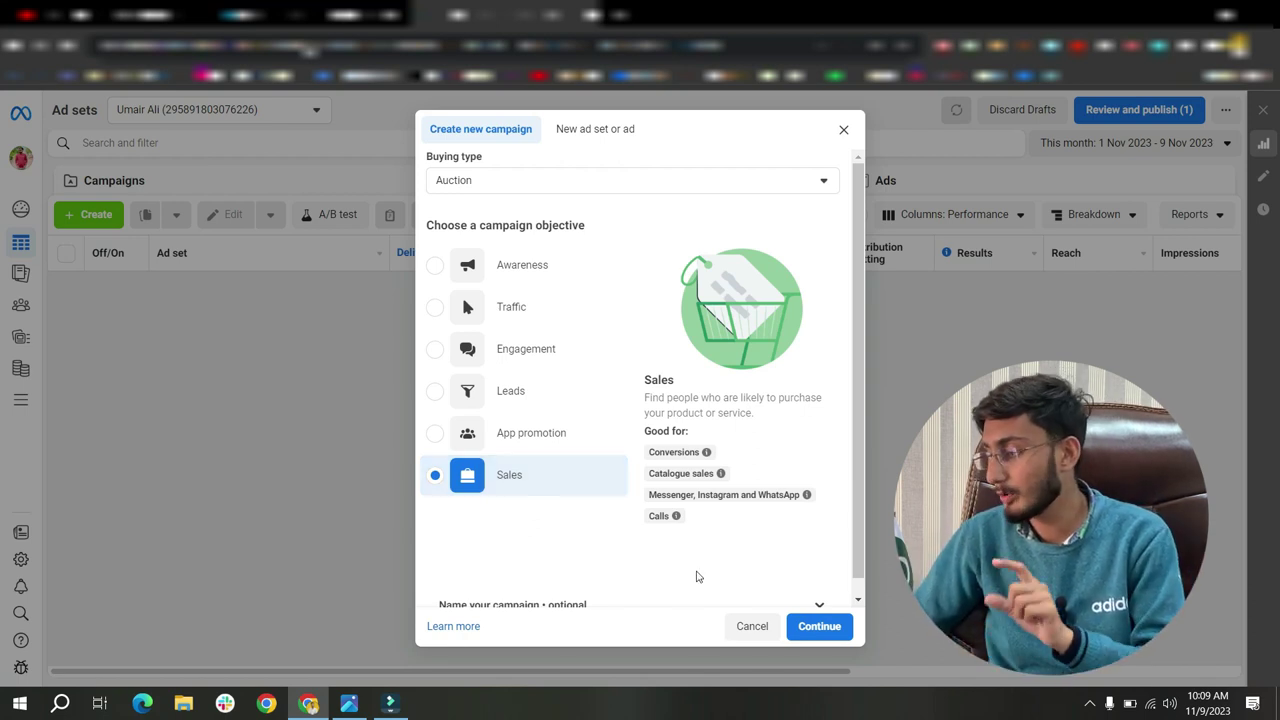
left_click(815, 626)
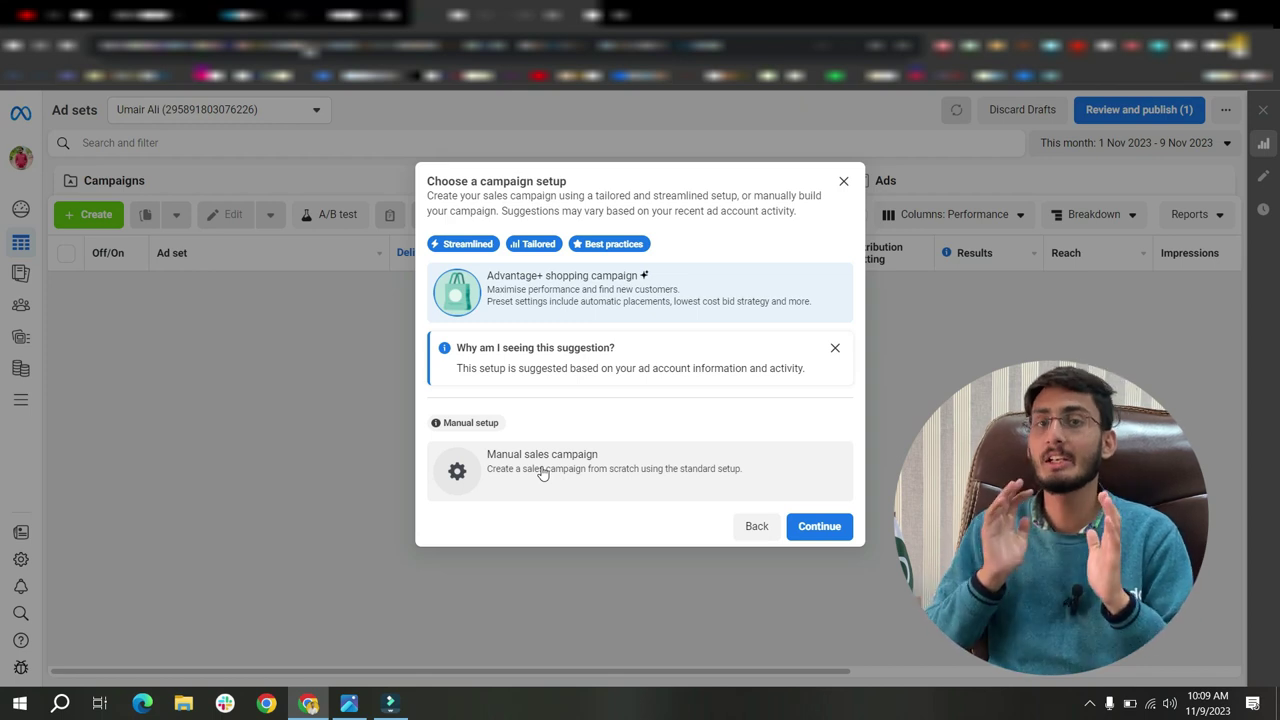
- Choose the manual sales campaign setup and create the campaign draft
mouse_move(481, 300)
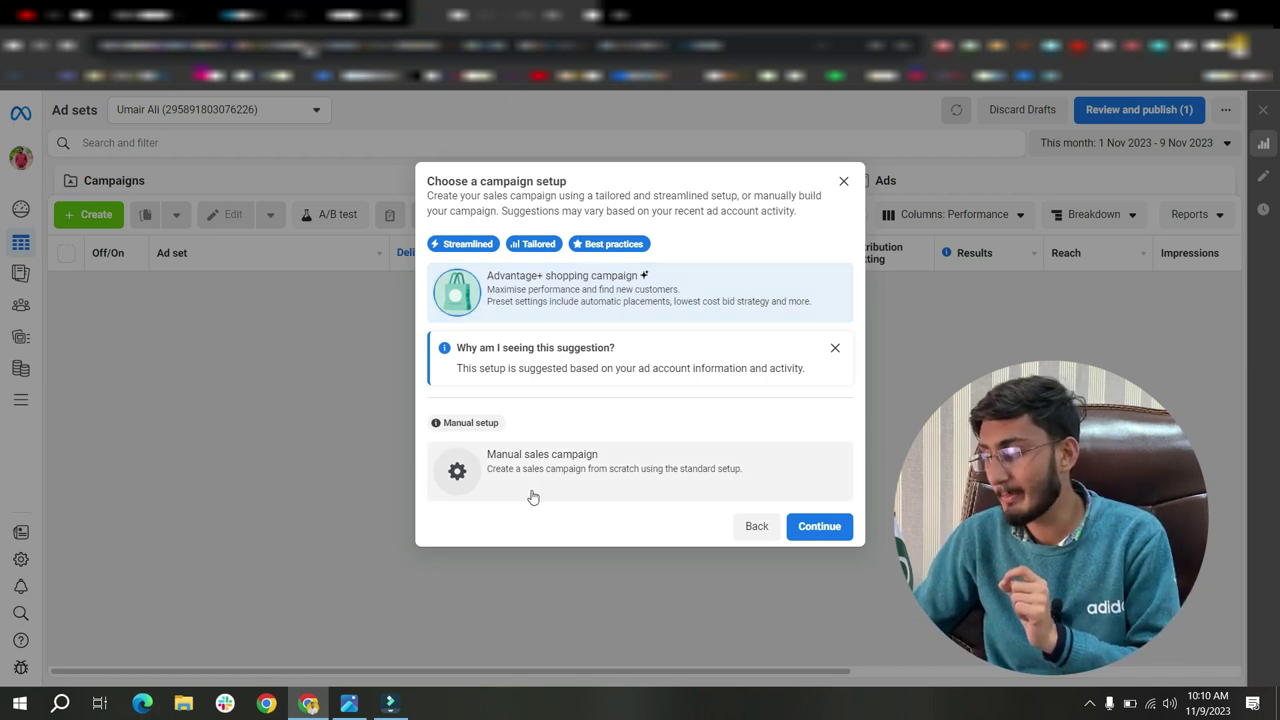
left_click(568, 477)
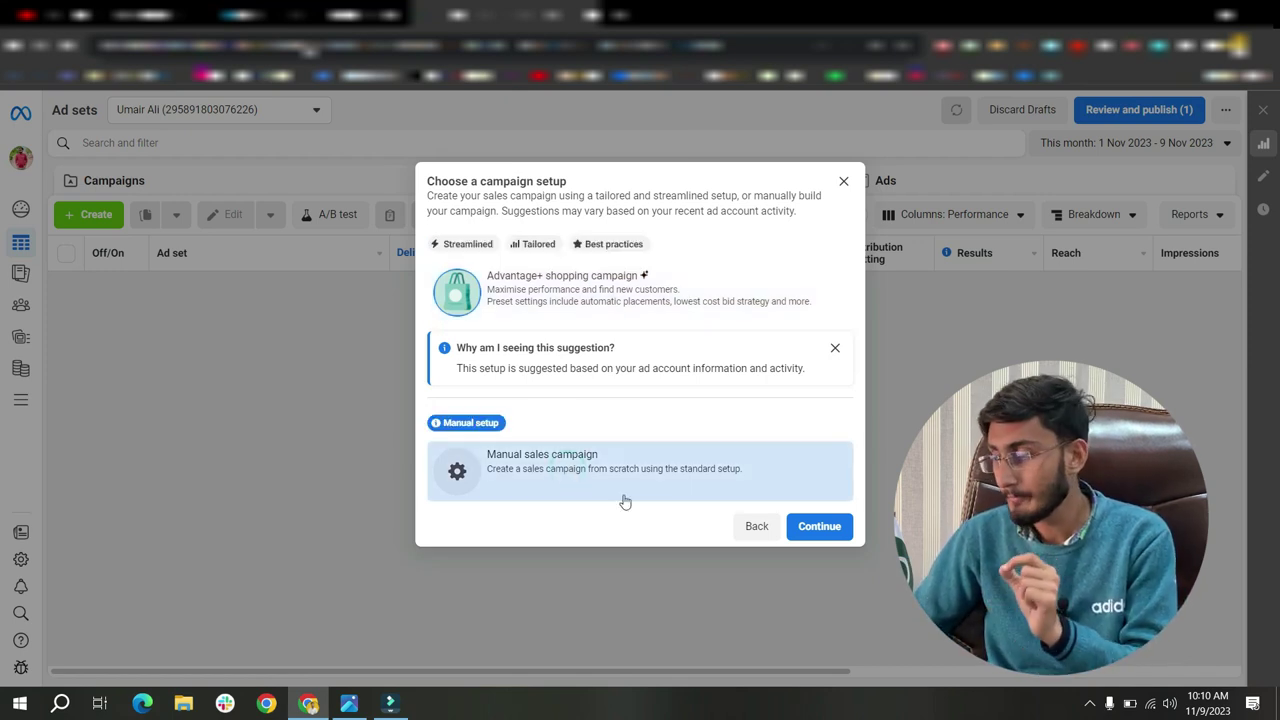
left_click(805, 527)
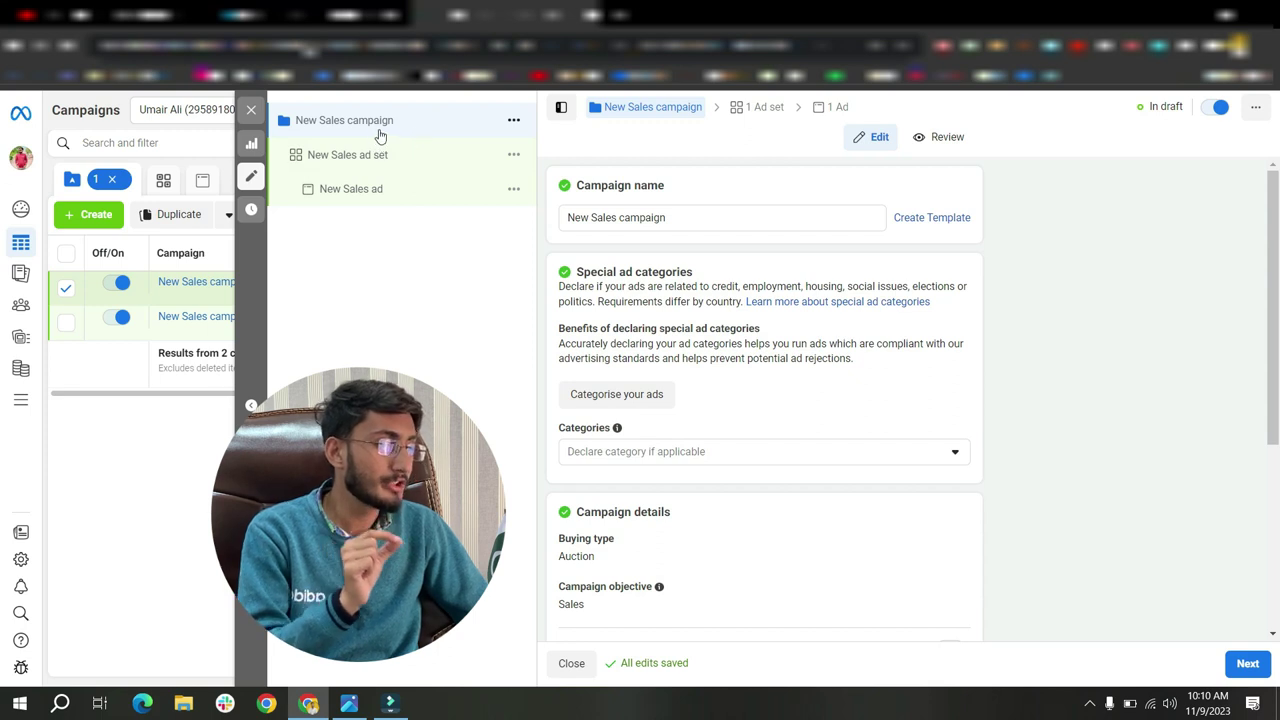
- Rename the new sales campaign as Ad1
left_click(694, 212)
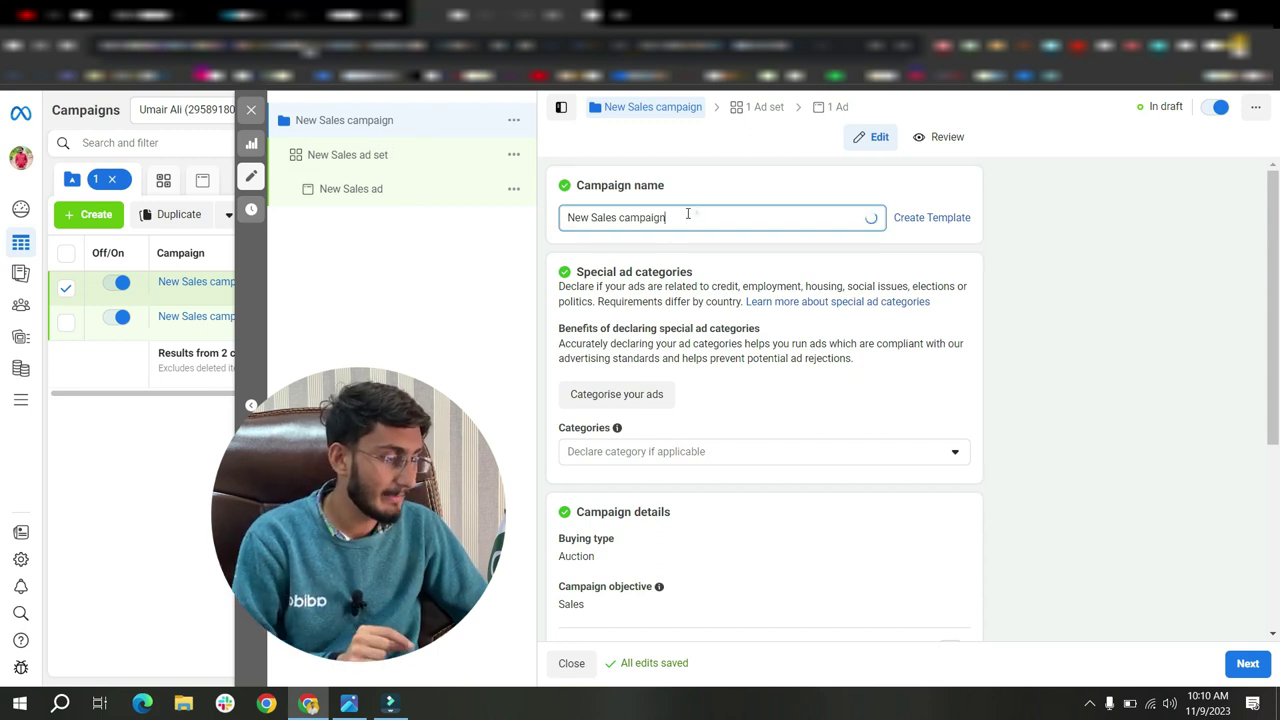
left_click_drag(696, 214, 565, 224)
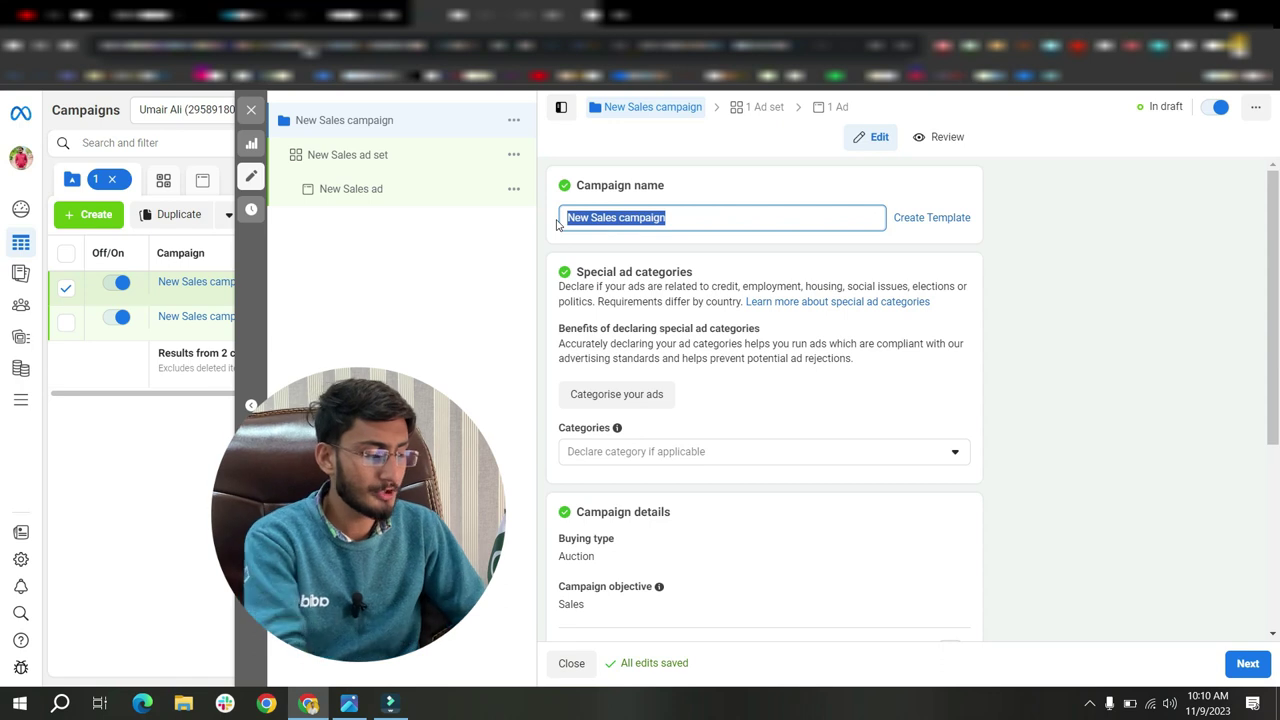
type("Ad1")
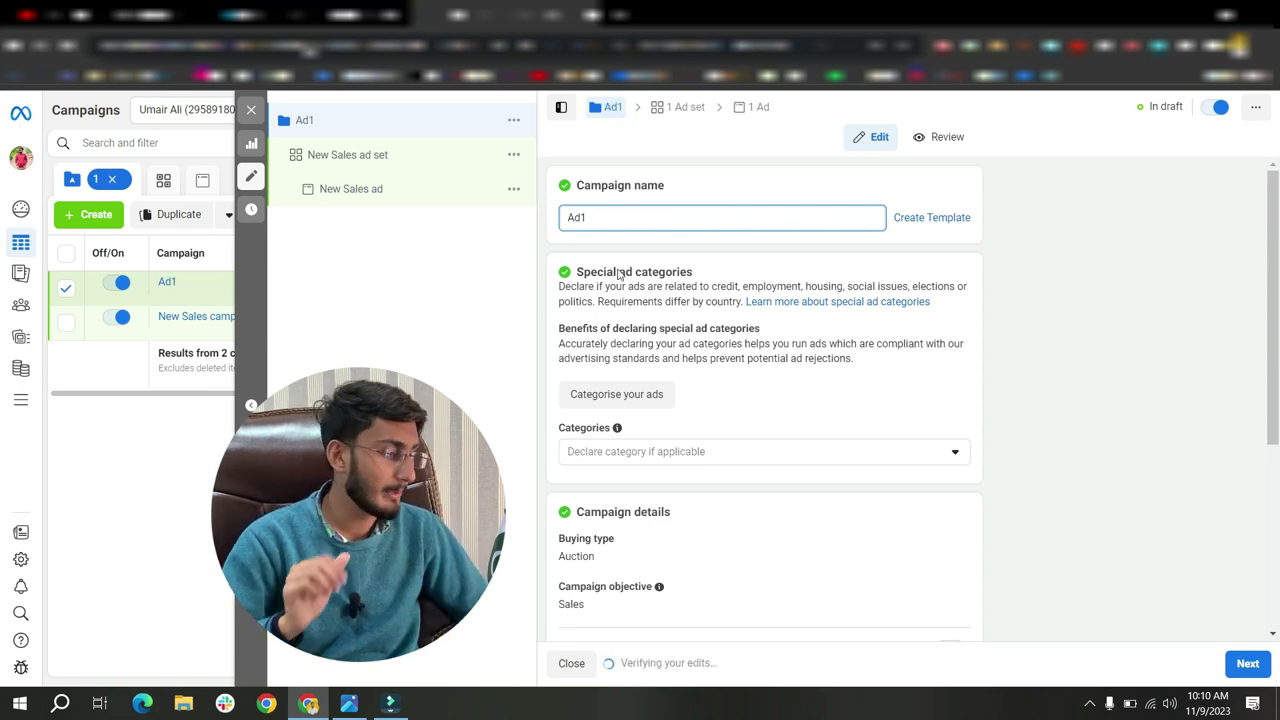
- Review the campaign's special ad categories and campaign details, including the available buying types, catalogue and A/B test options
scroll(700, 410, "down", 1)
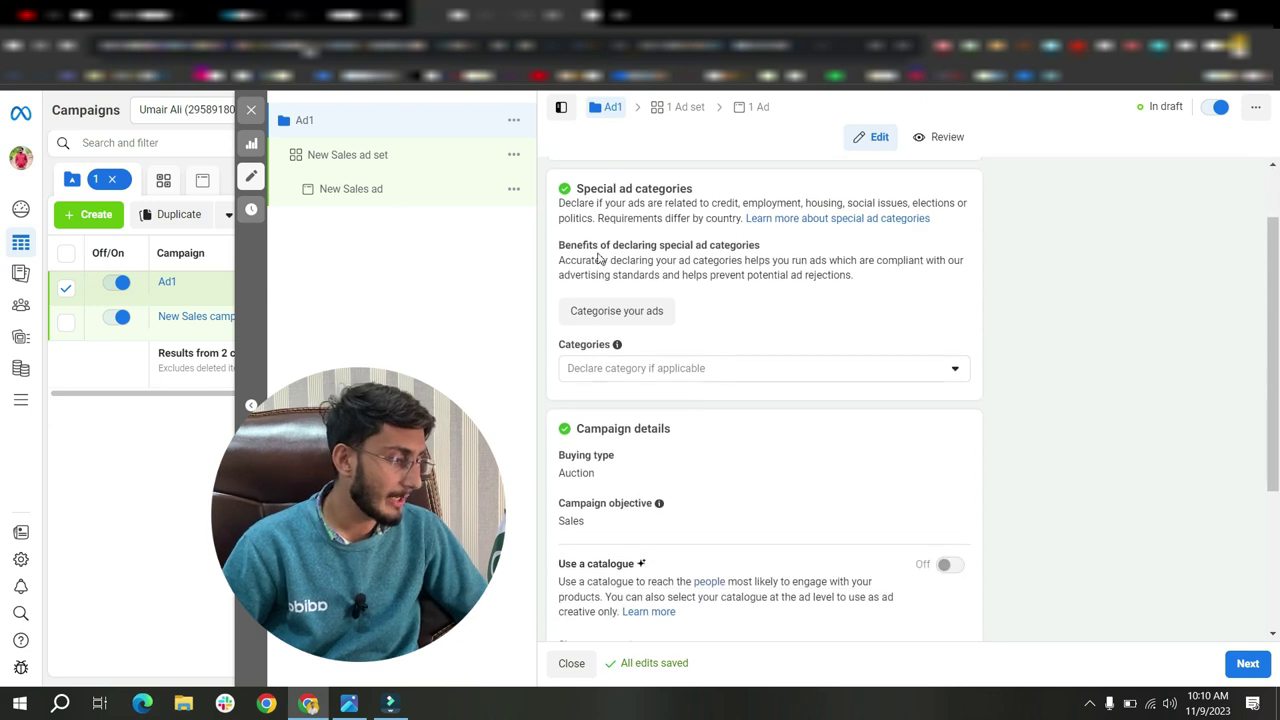
left_click_drag(605, 190, 666, 190)
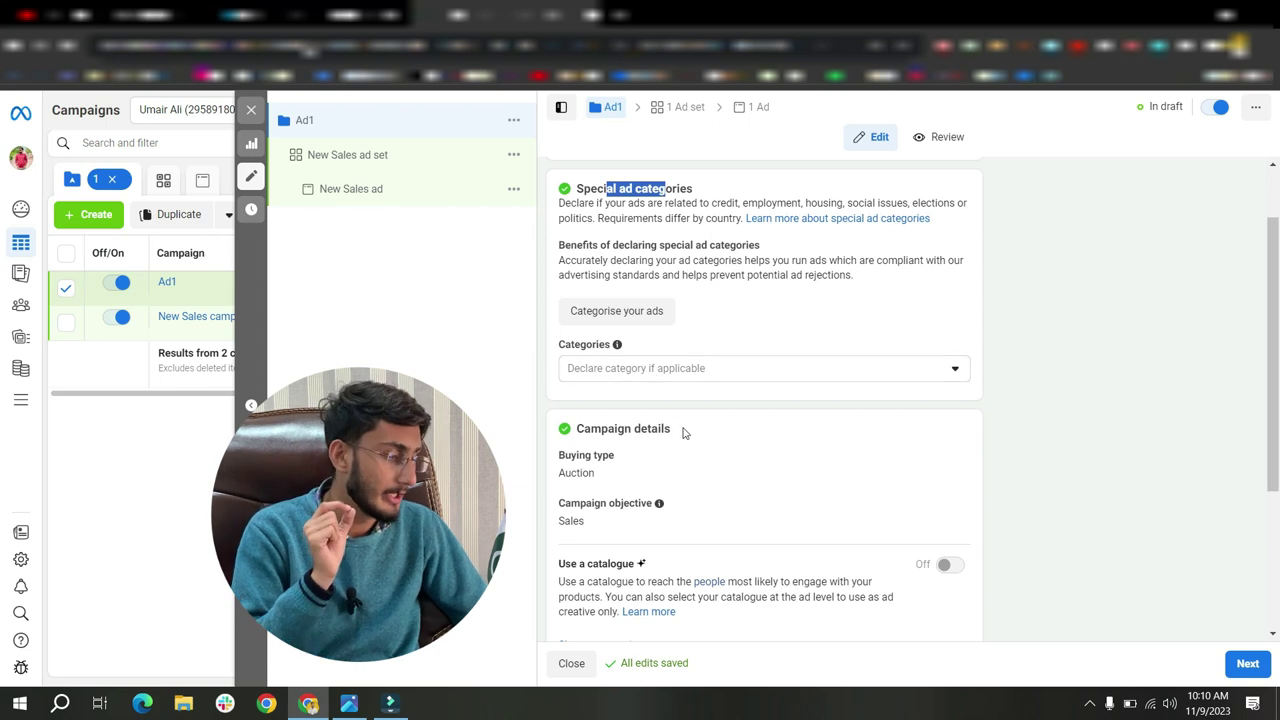
scroll(684, 434, "down", 1)
scroll(684, 434, "down", 1)
left_click_drag(579, 262, 633, 262)
scroll(630, 370, "down", 1)
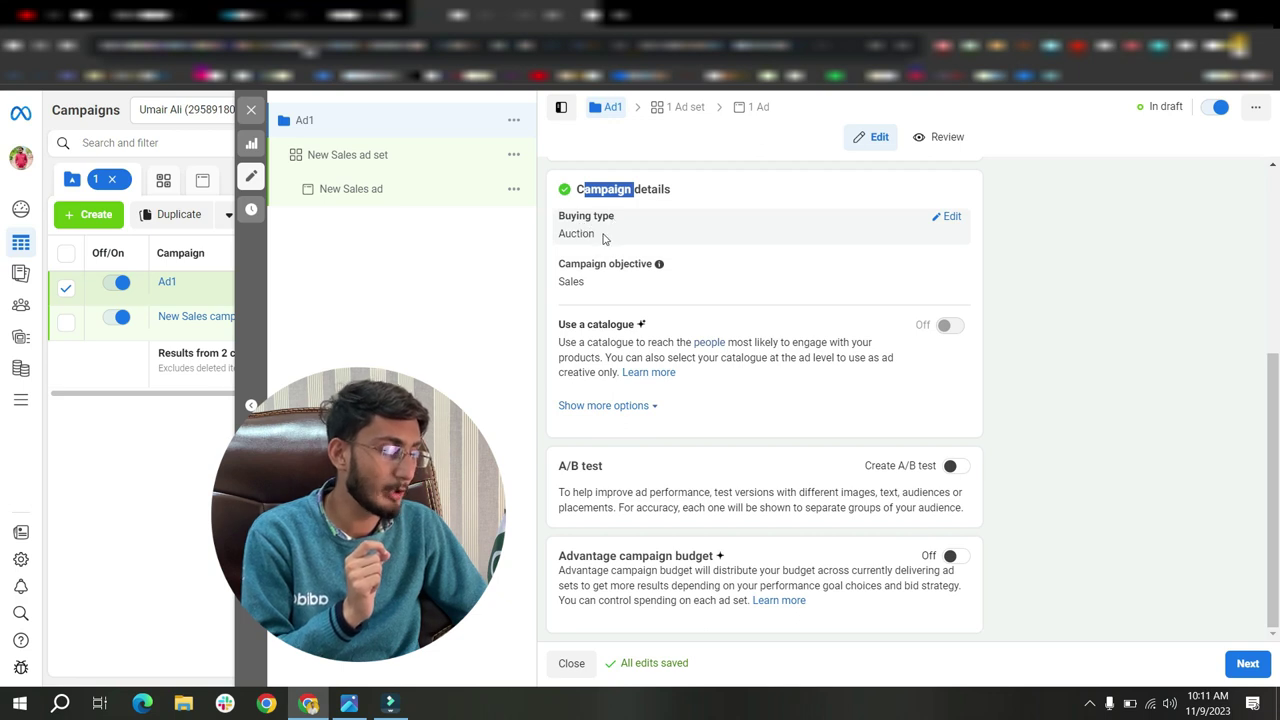
left_click(950, 216)
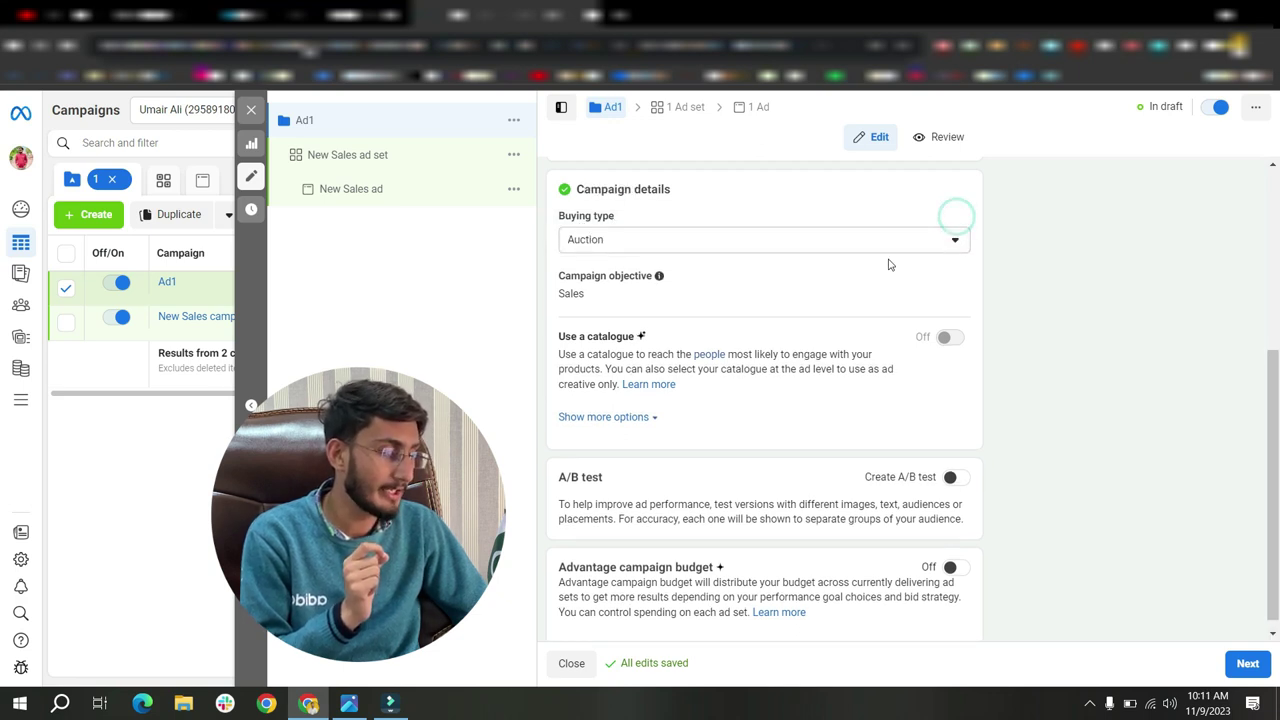
left_click(766, 245)
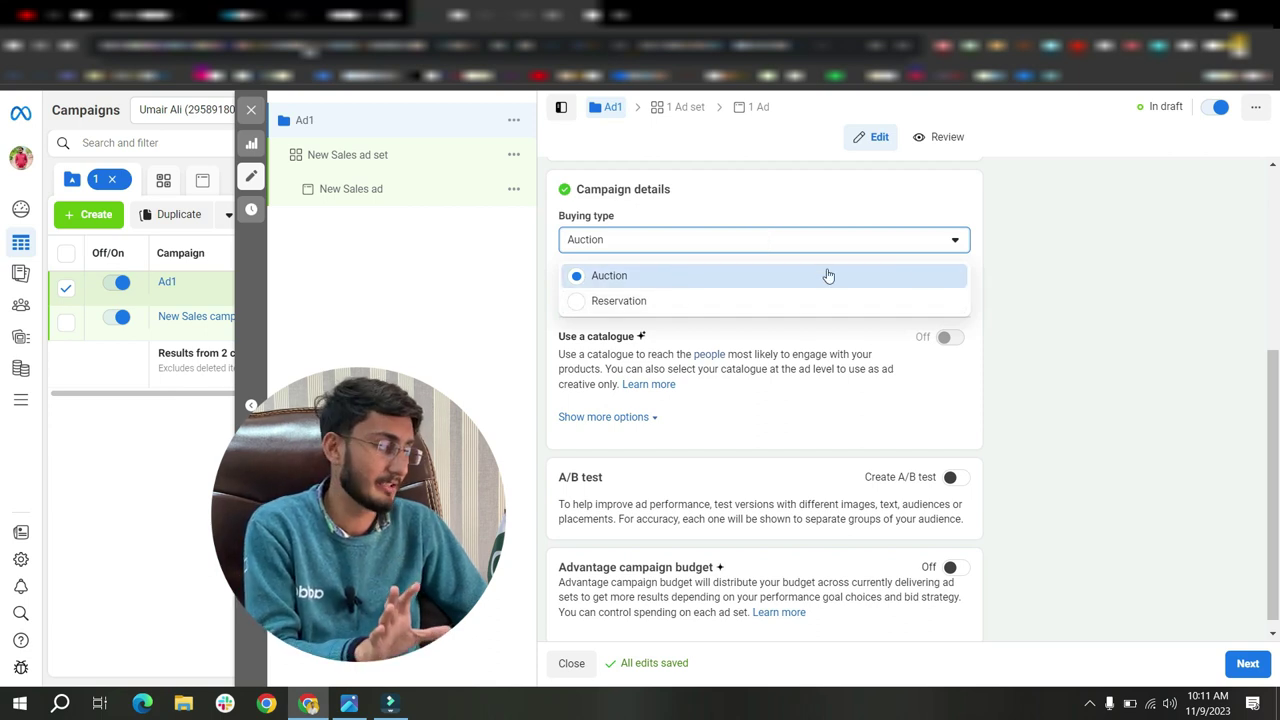
left_click(1020, 254)
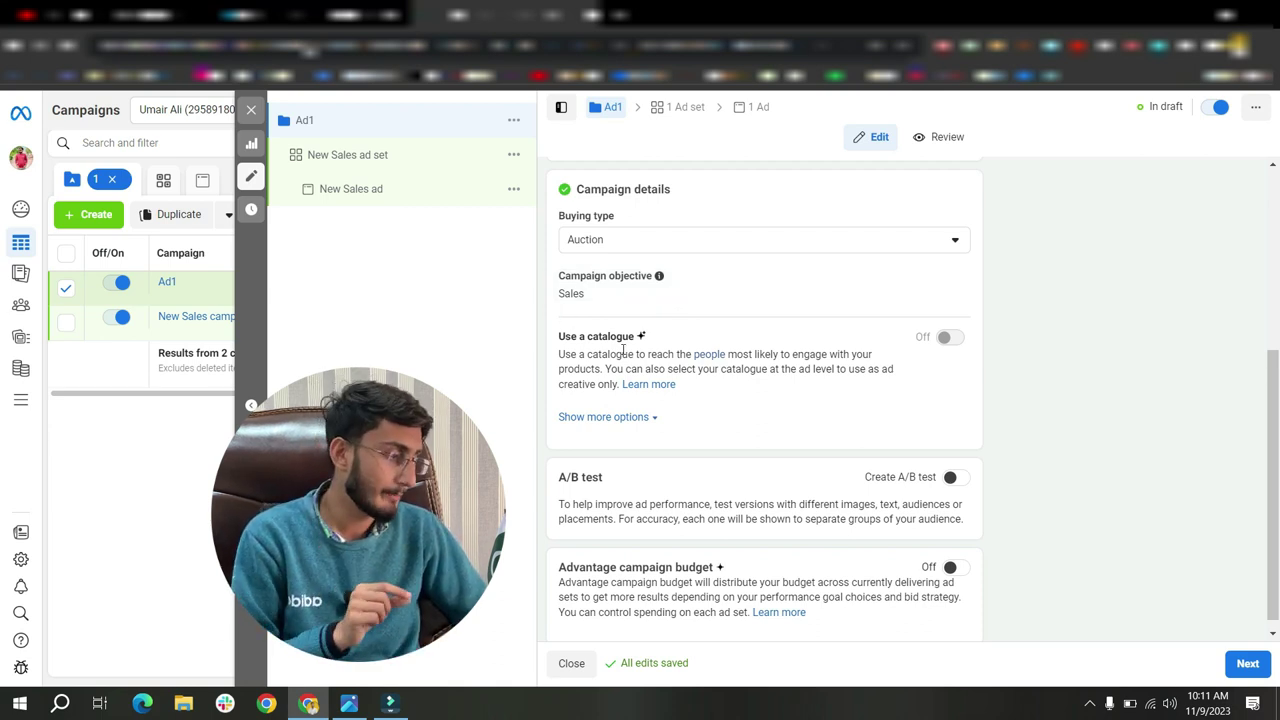
scroll(680, 355, "down", 1)
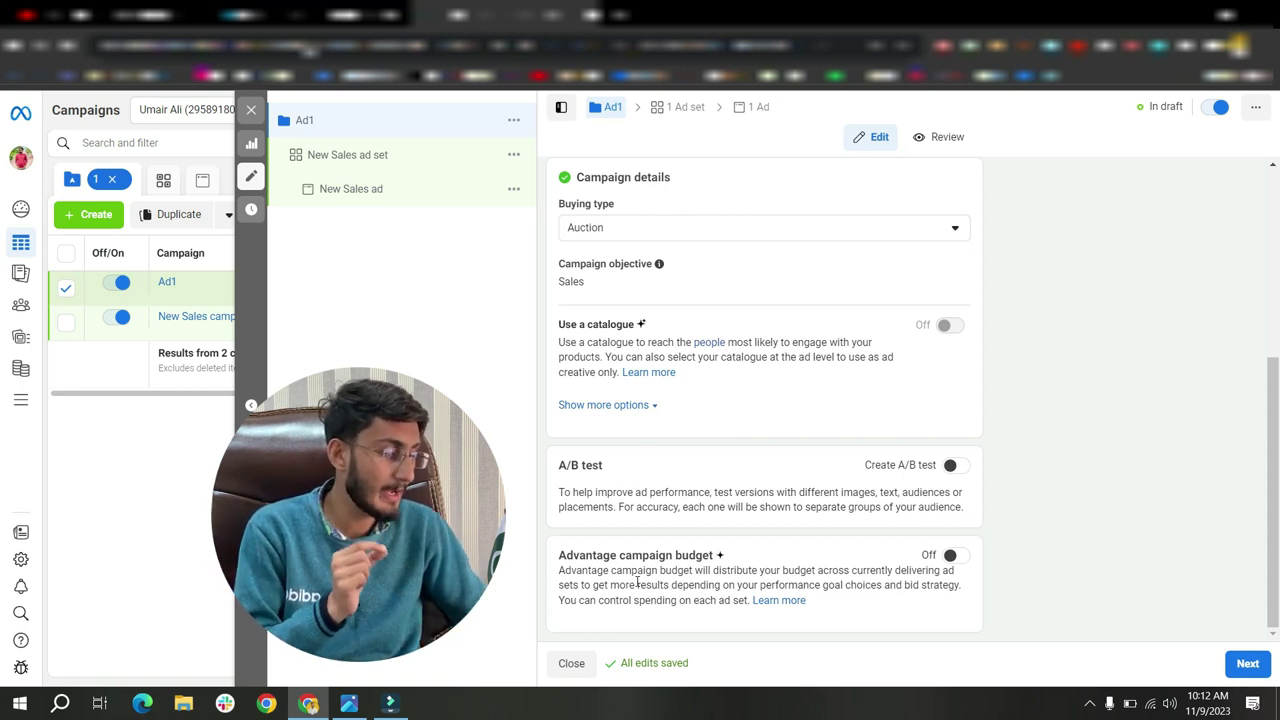
- Briefly enable the Advantage campaign budget to examine its daily budget, bid strategy and budget scheduling options
left_click(951, 557)
scroll(966, 554, "down", 2)
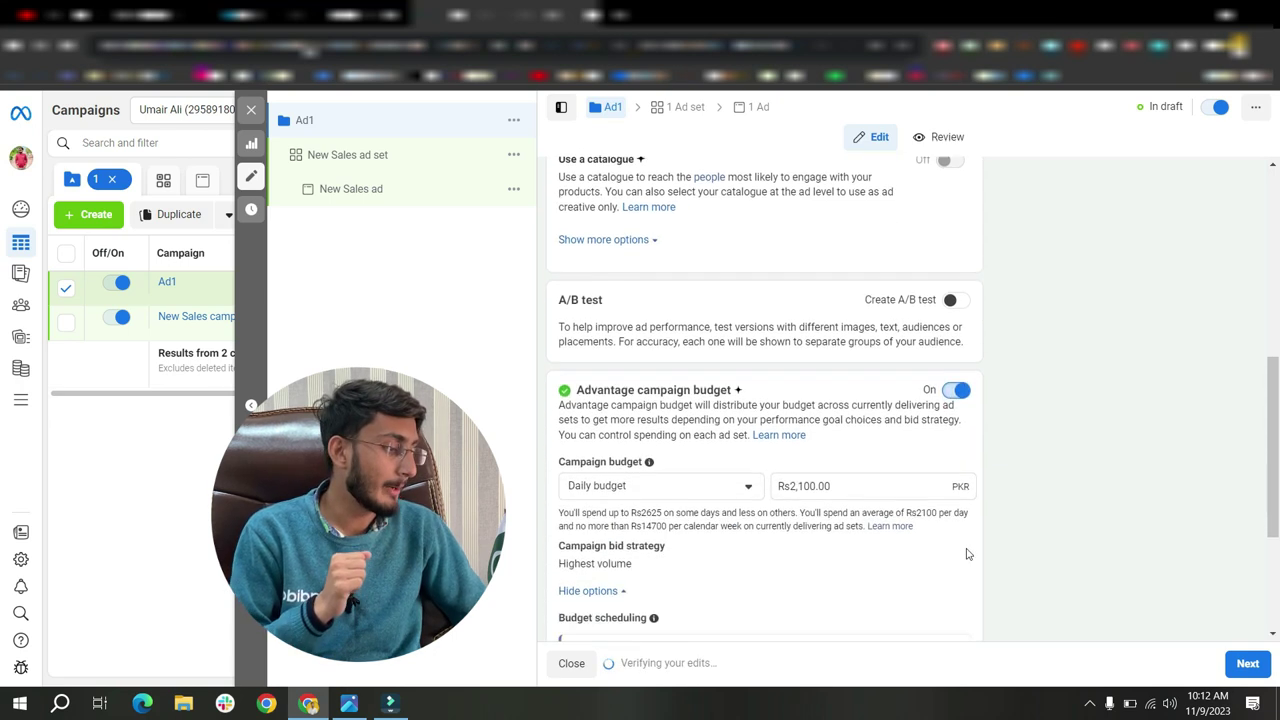
scroll(966, 552, "down", 2)
mouse_move(672, 378)
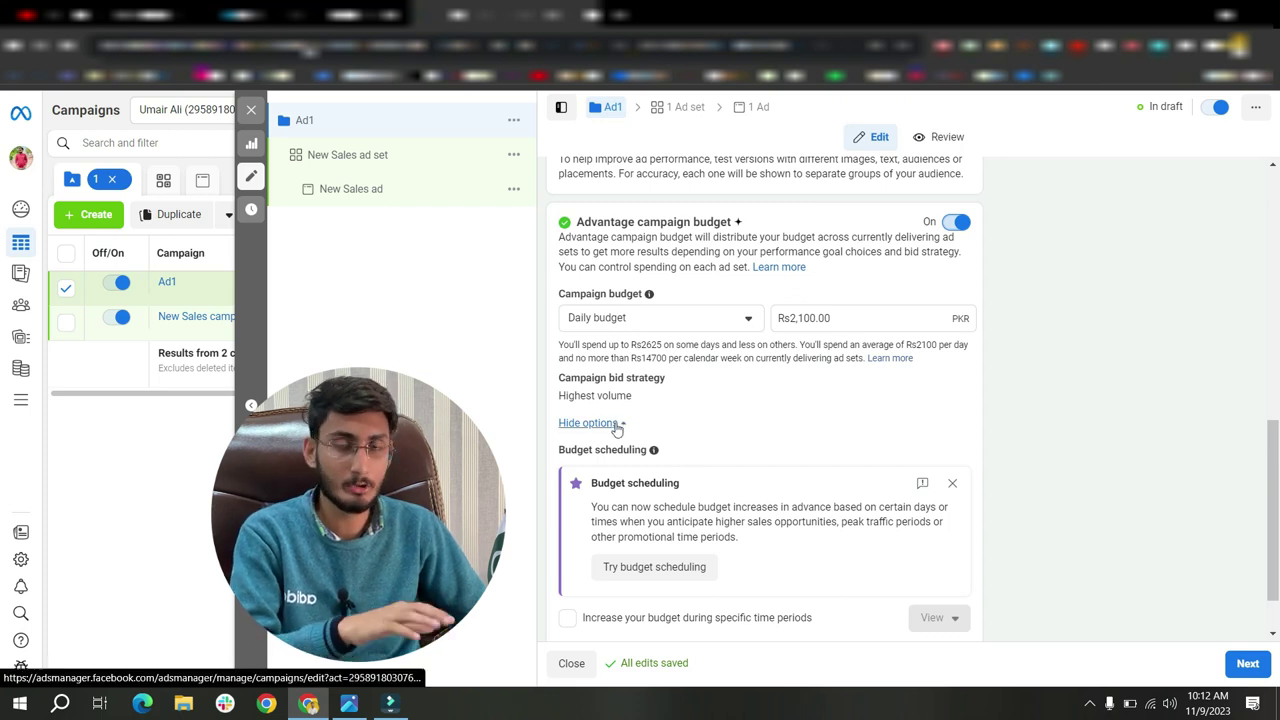
mouse_move(783, 385)
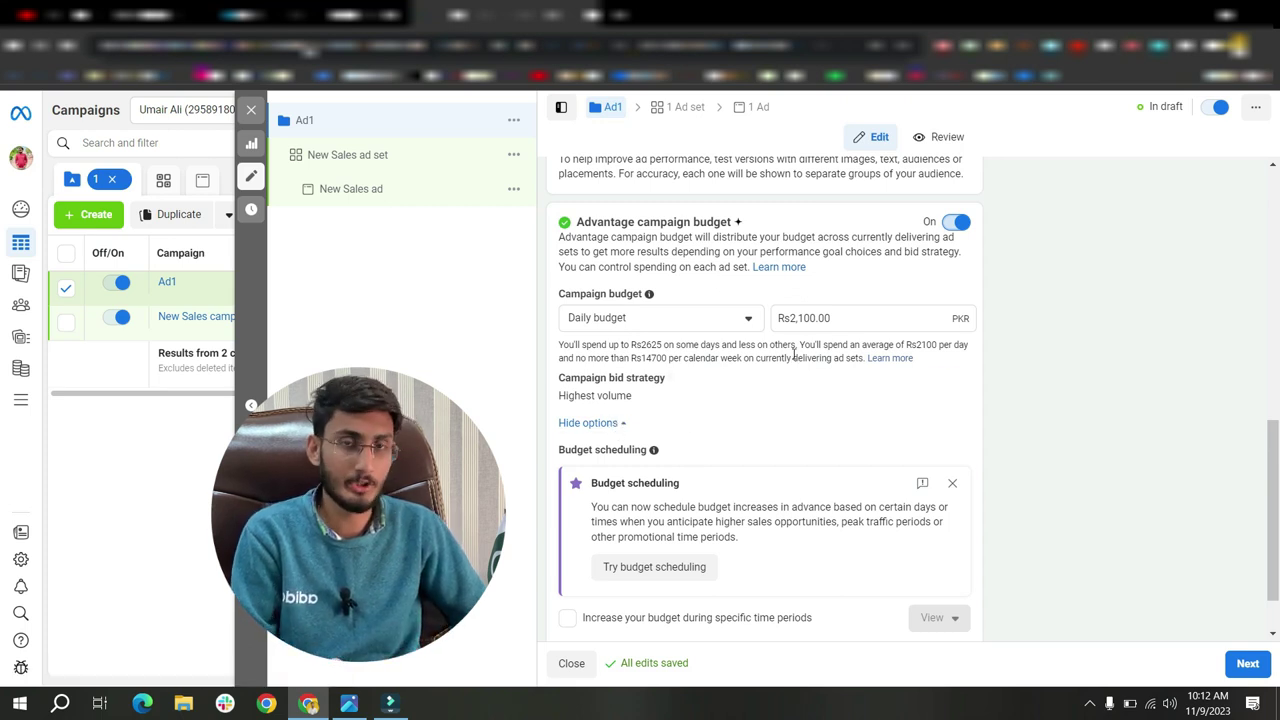
left_click(955, 222)
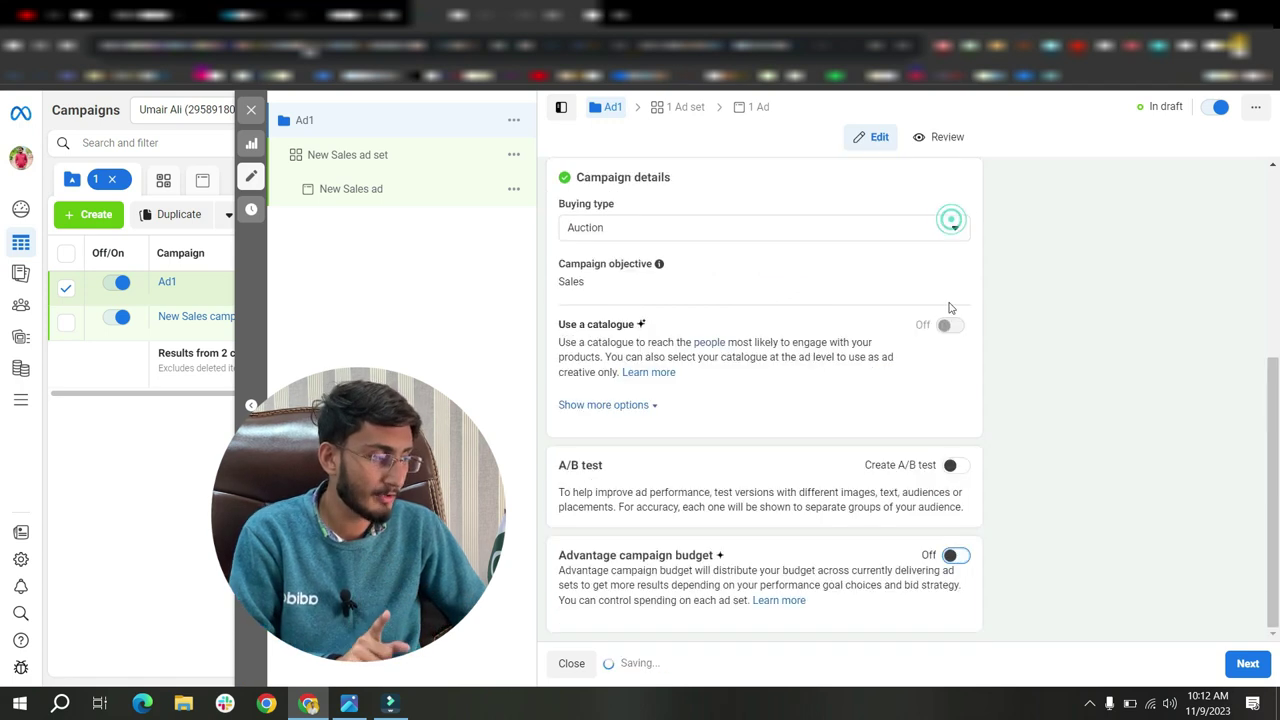
- Continue to the ad set level and rename the new ad set as Ad1
left_click(1248, 661)
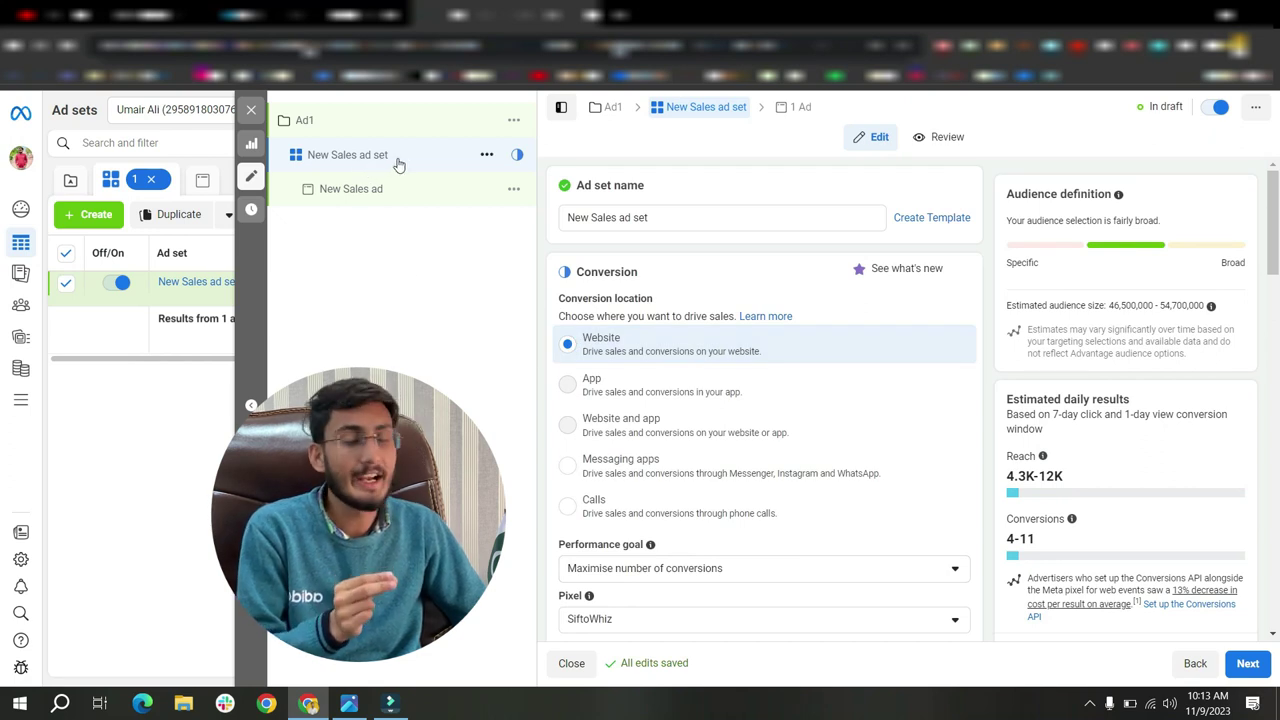
triple_click(667, 217)
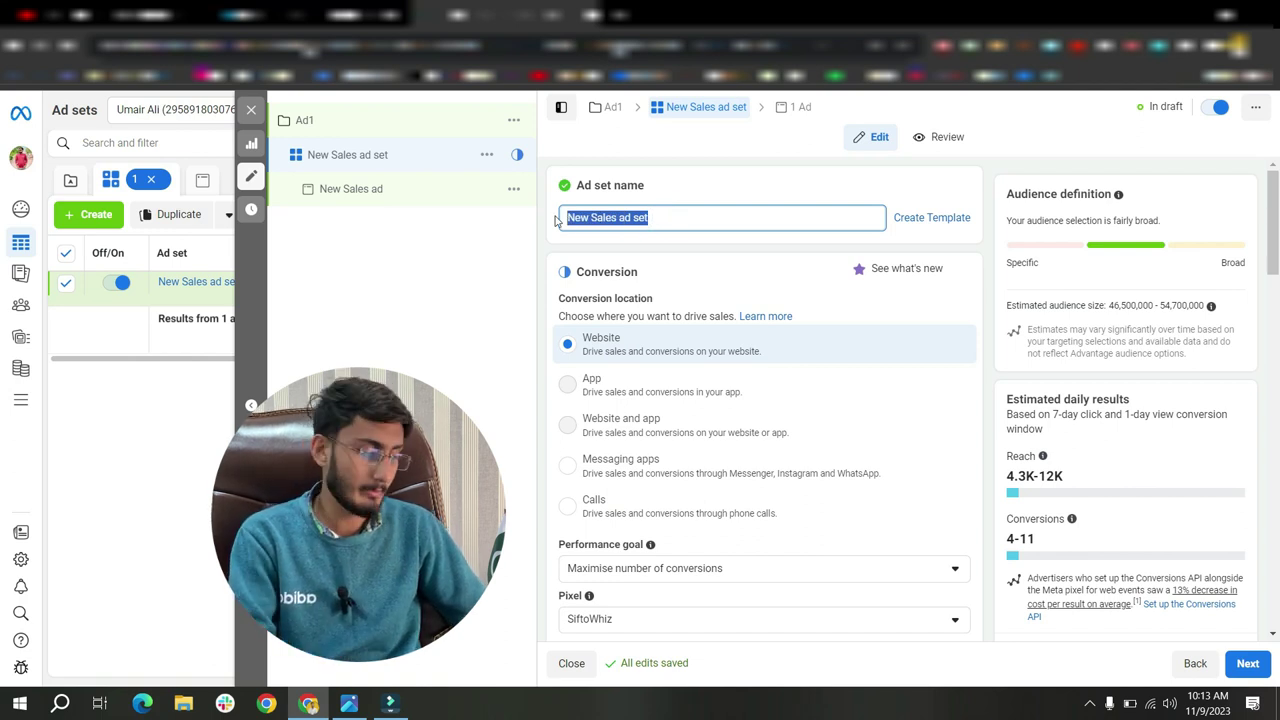
type("Ad1")
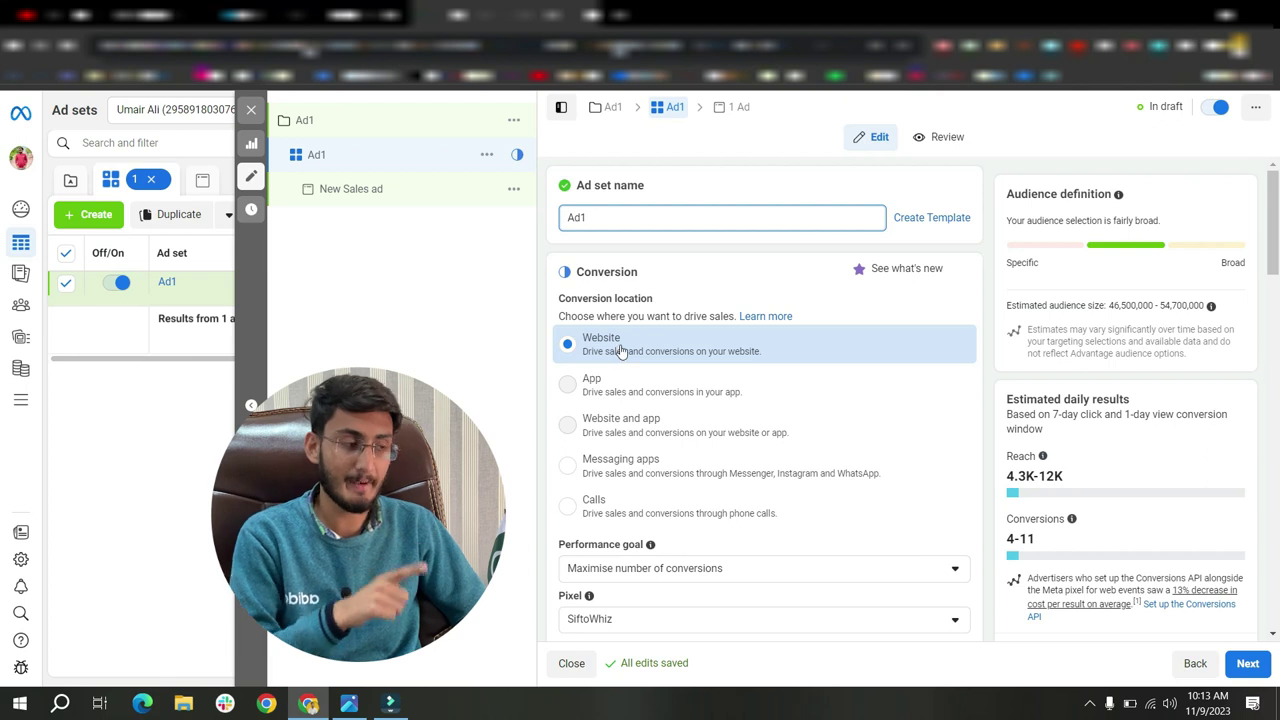
- Select Maximise number of conversions as the ad set's performance goal and SiftoWhiz as its pixel
scroll(688, 400, "down", 3)
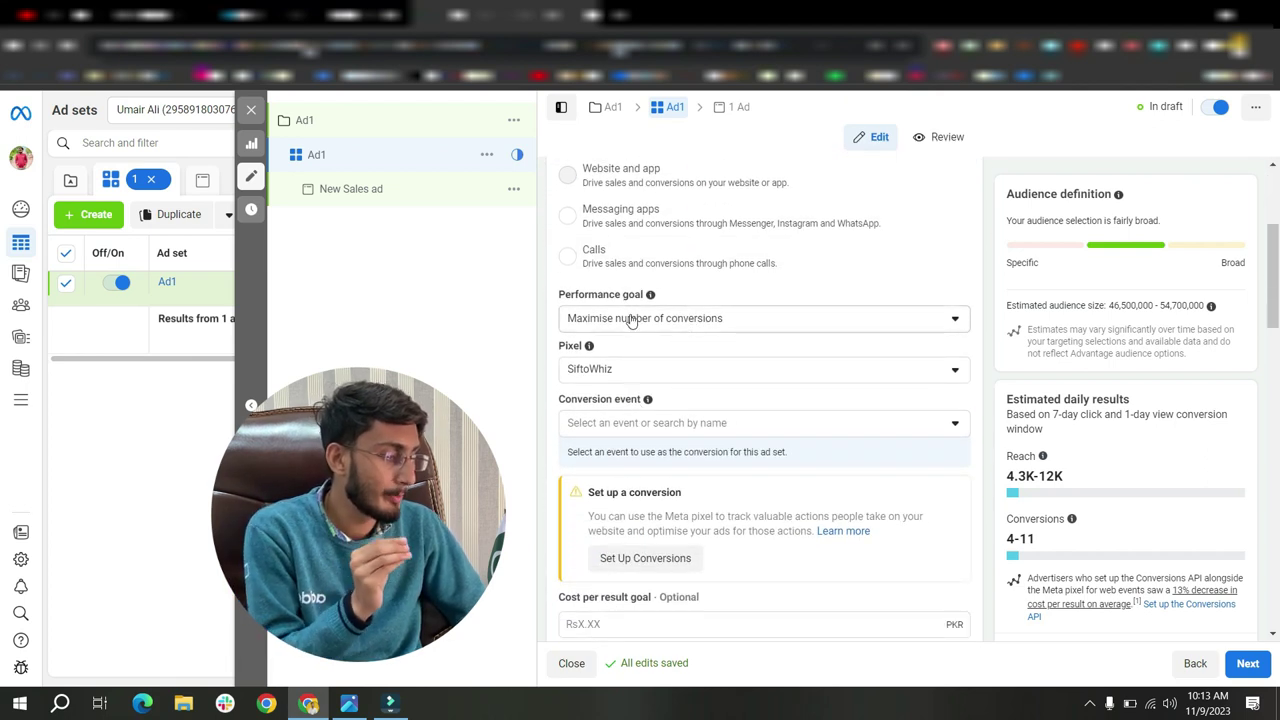
left_click(641, 320)
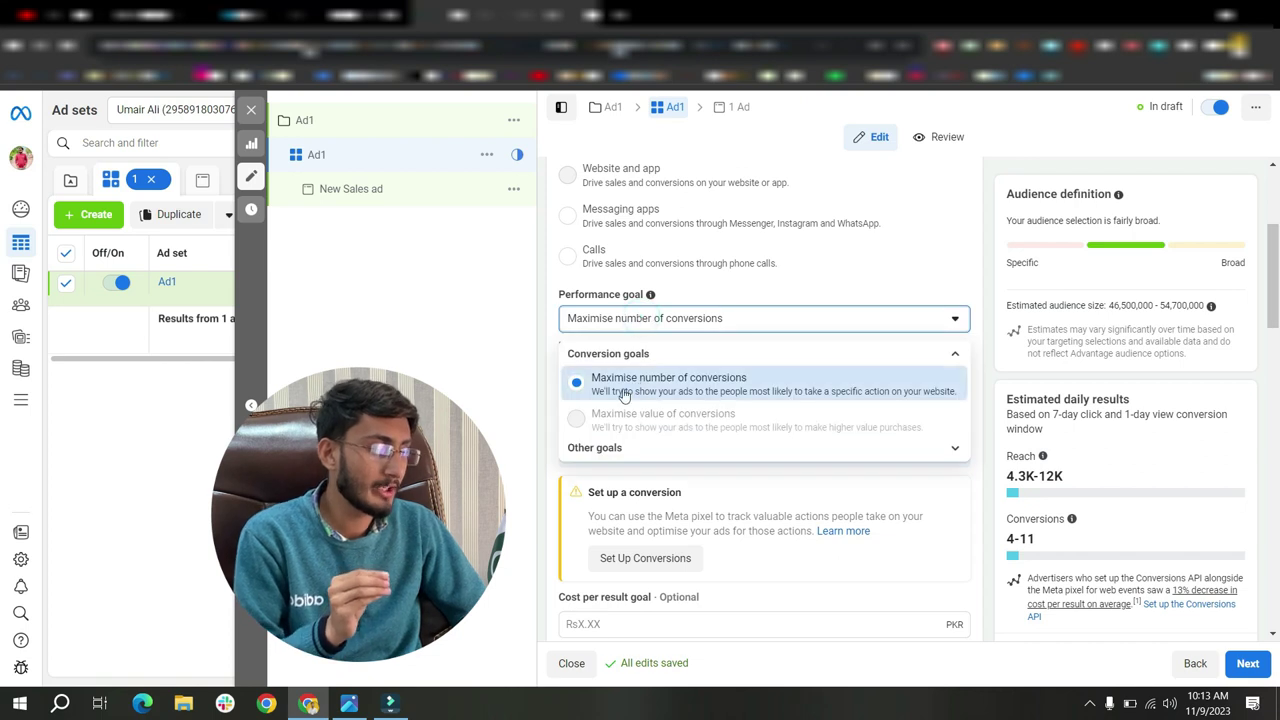
left_click(684, 389)
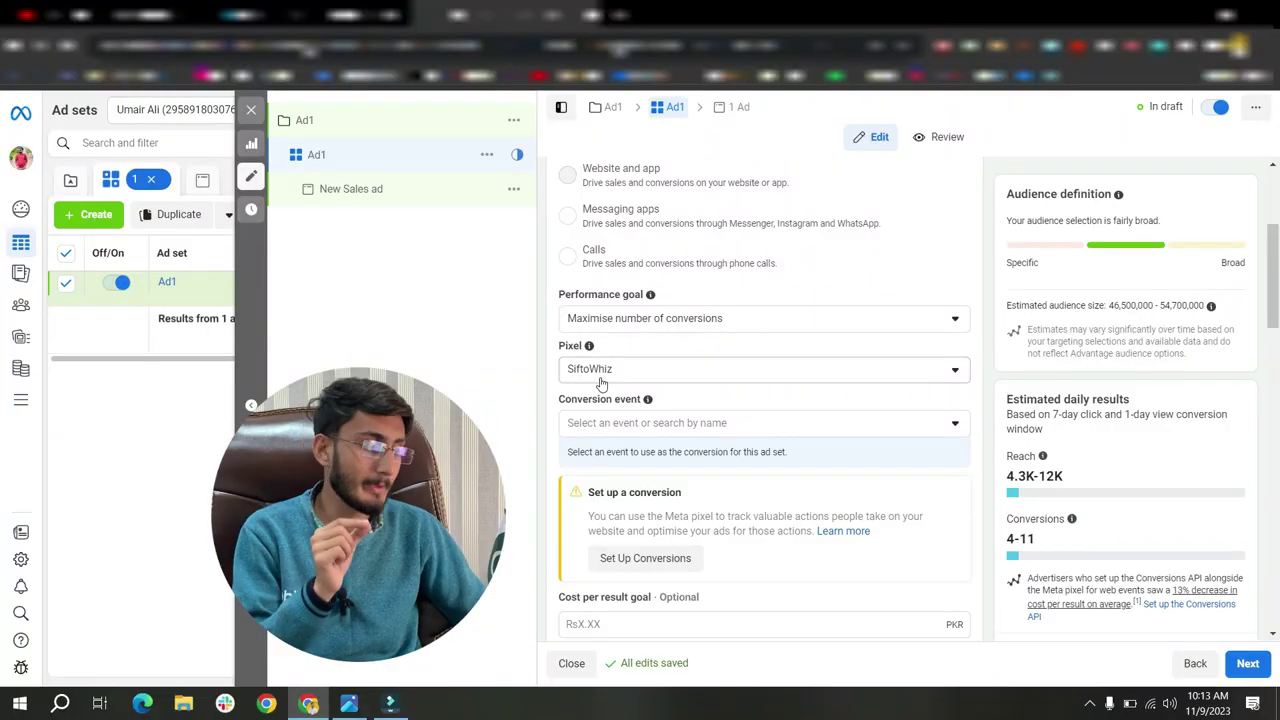
left_click(668, 370)
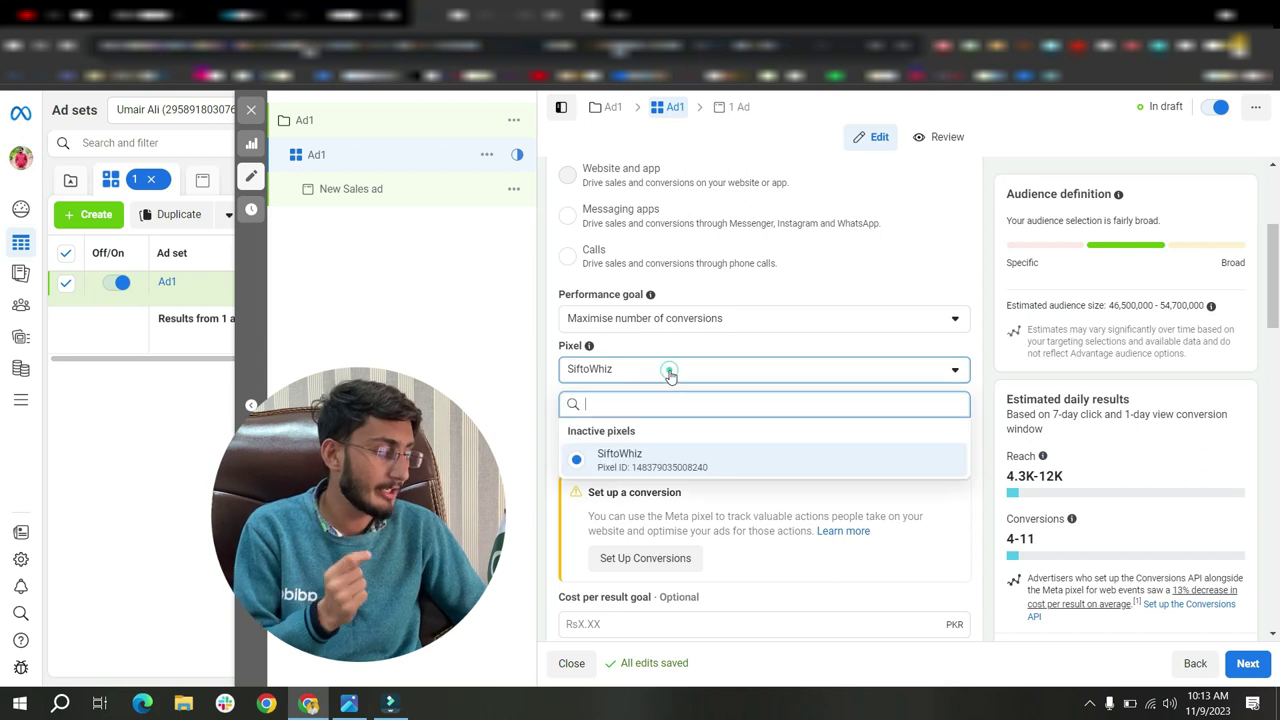
left_click(640, 460)
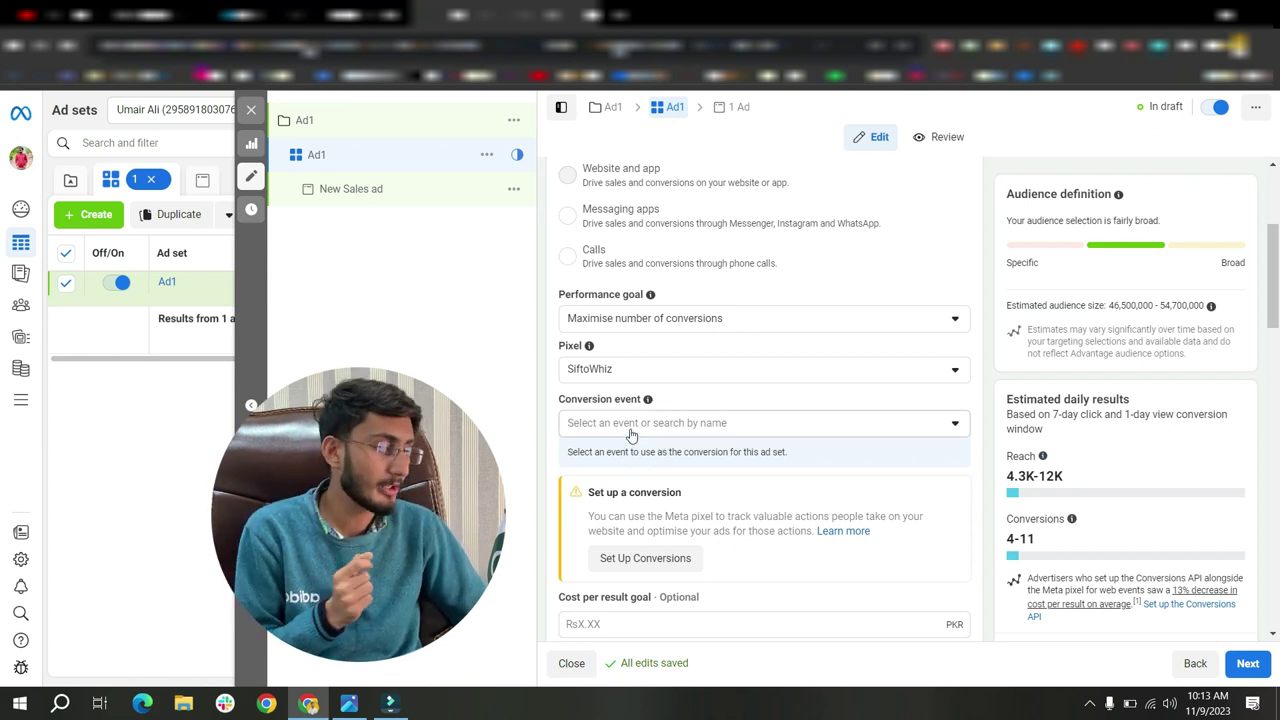
- Choose Purchase as the ad set's conversion event
left_click(640, 424)
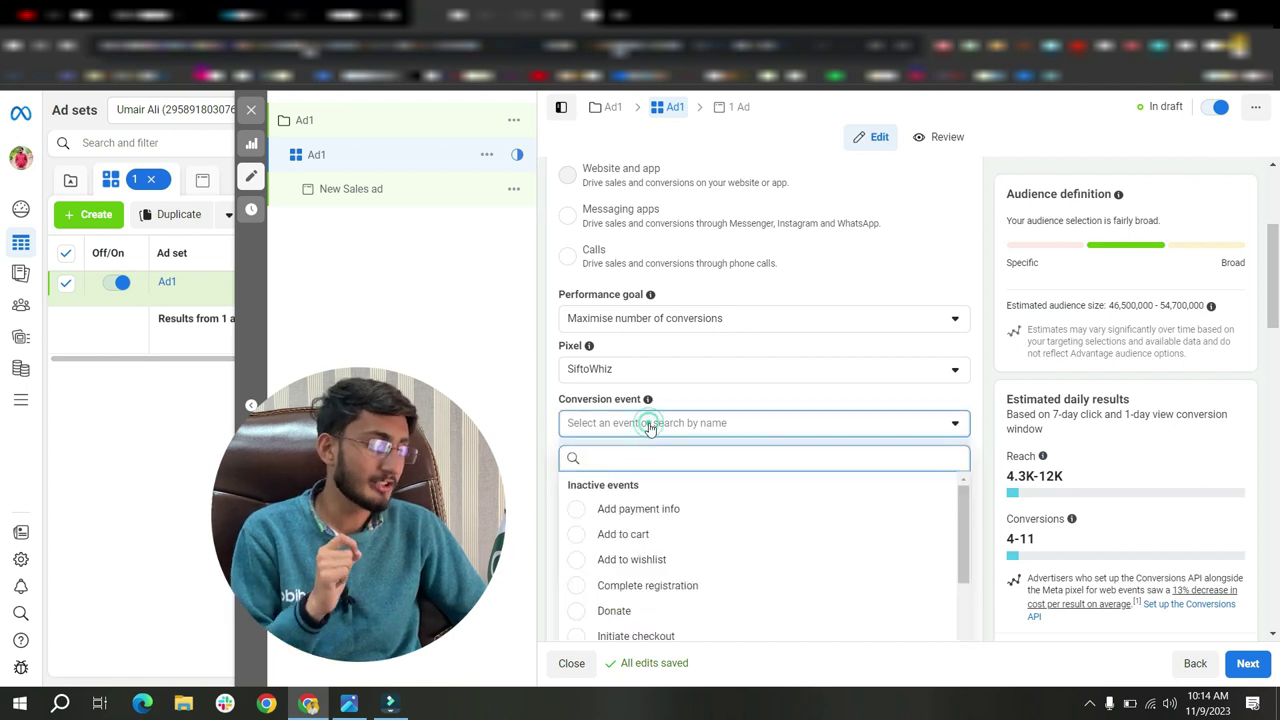
scroll(780, 503, "down", 3)
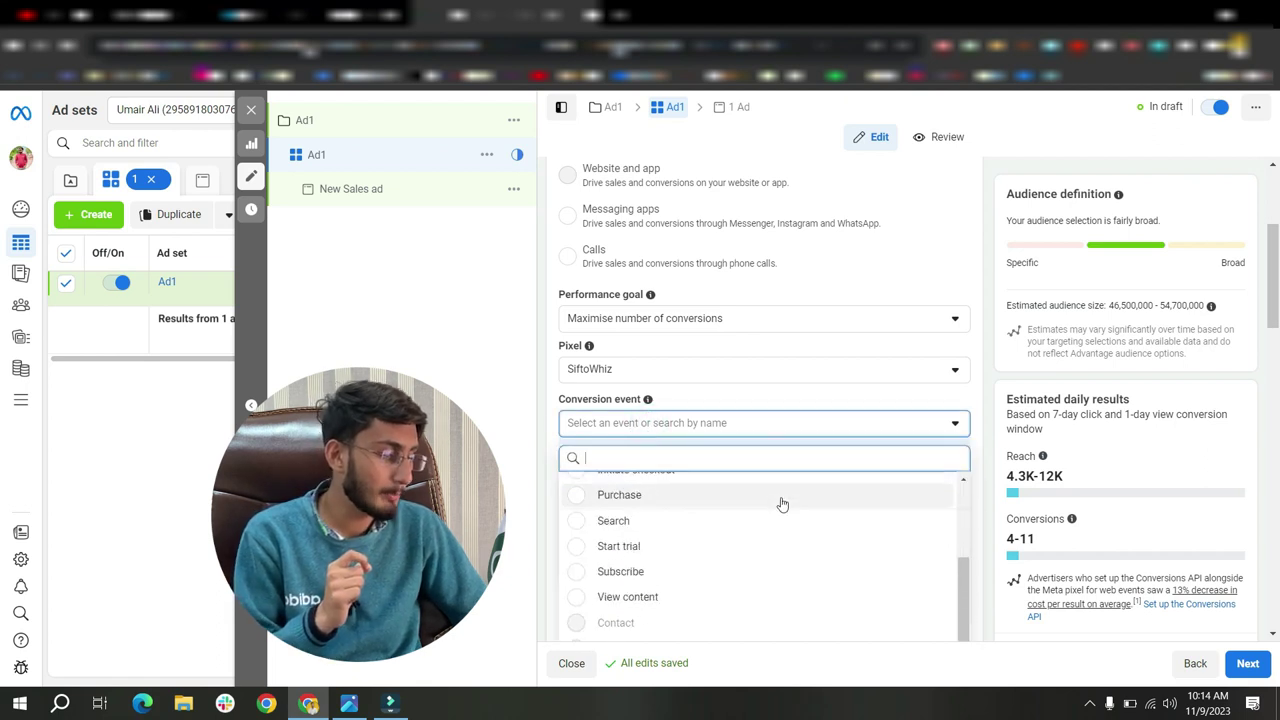
left_click(645, 497)
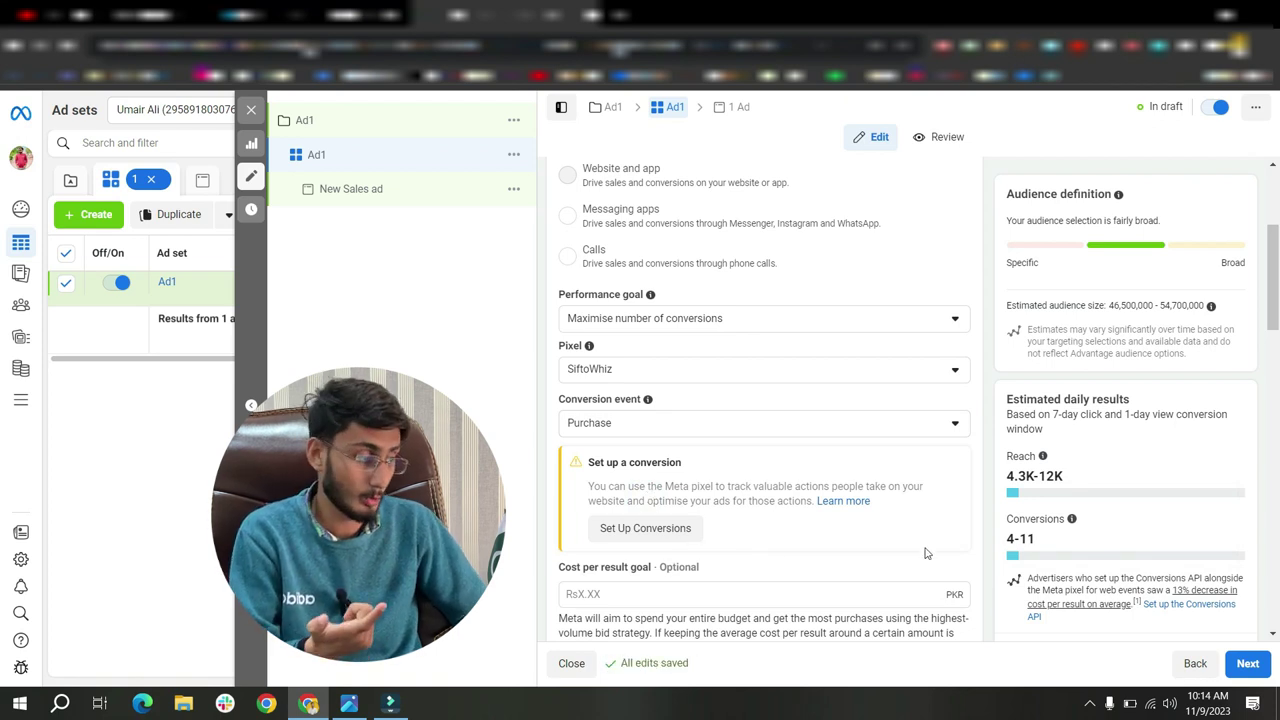
- Examine the ad set's audience definition and the optional cost per result goal setting
scroll(1025, 516, "down", 1)
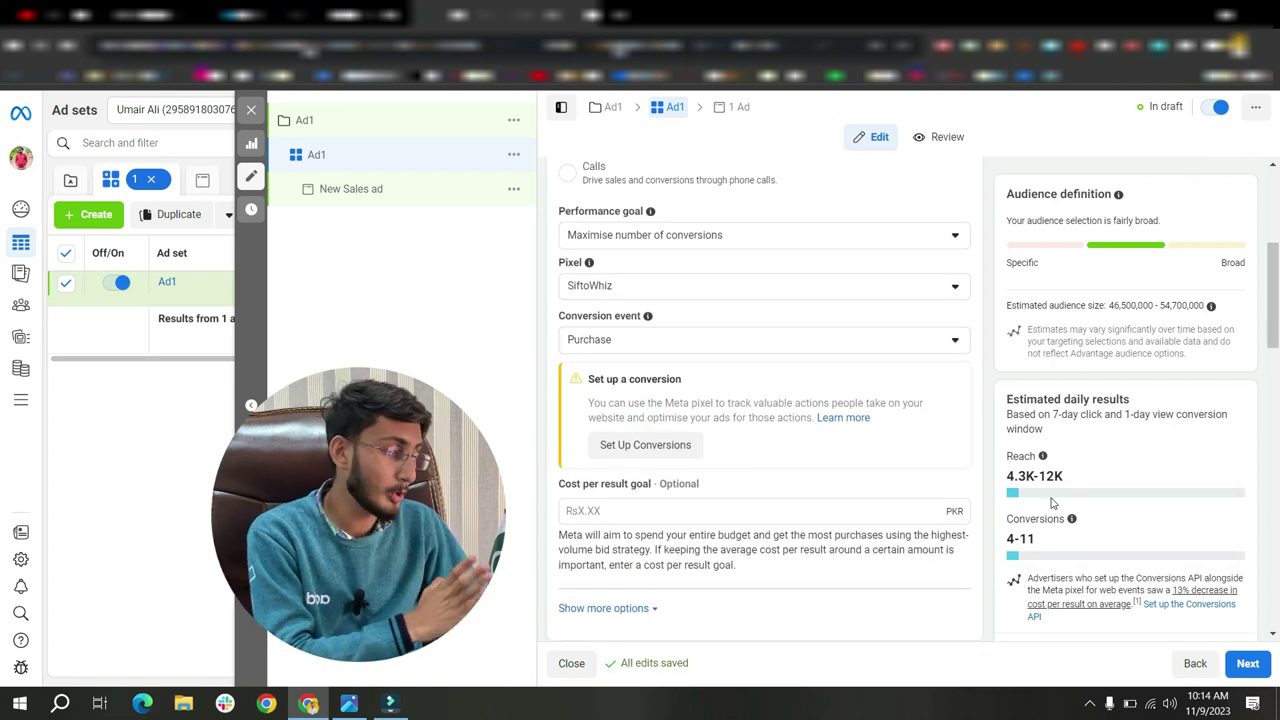
left_click_drag(1013, 193, 1106, 196)
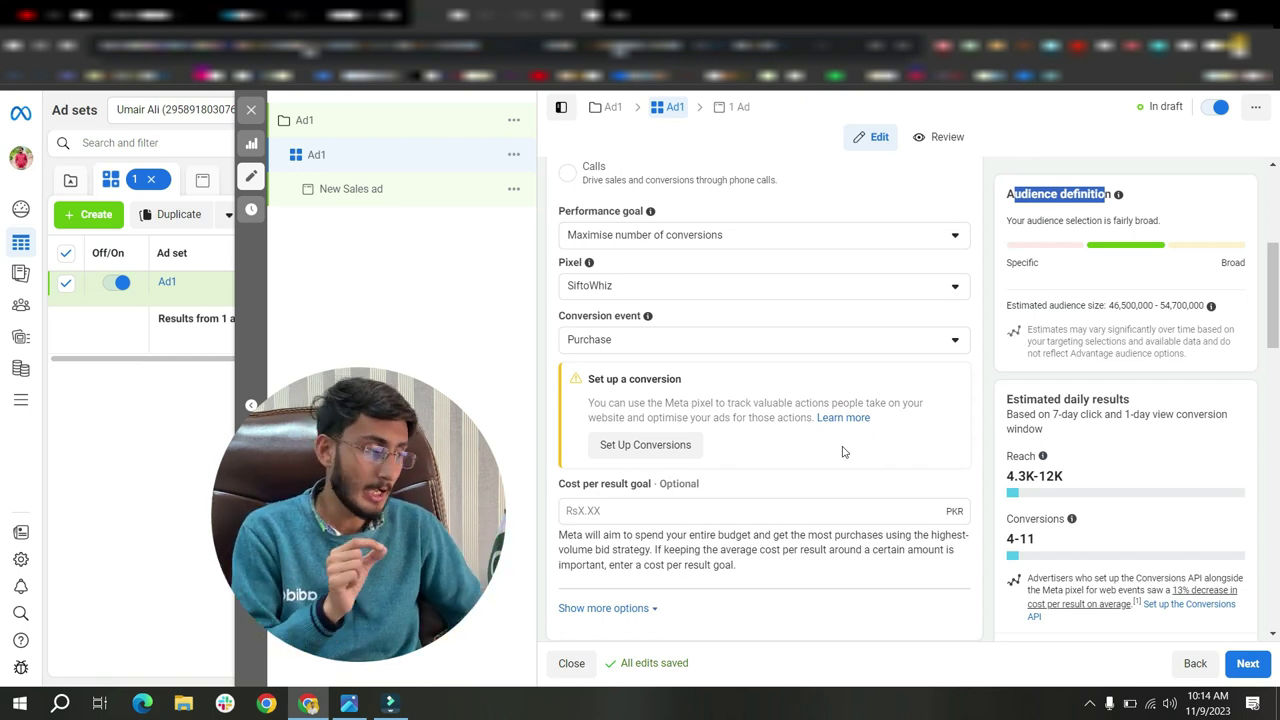
scroll(796, 440, "down", 2)
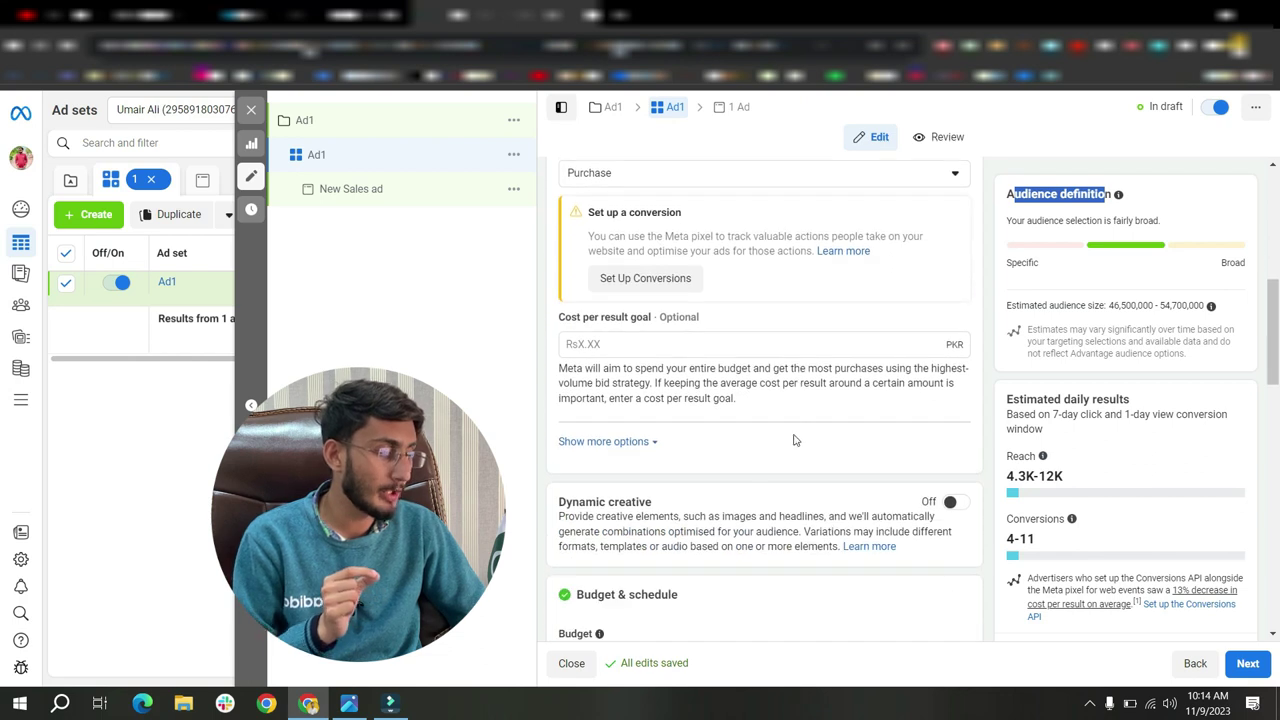
left_click_drag(571, 317, 650, 321)
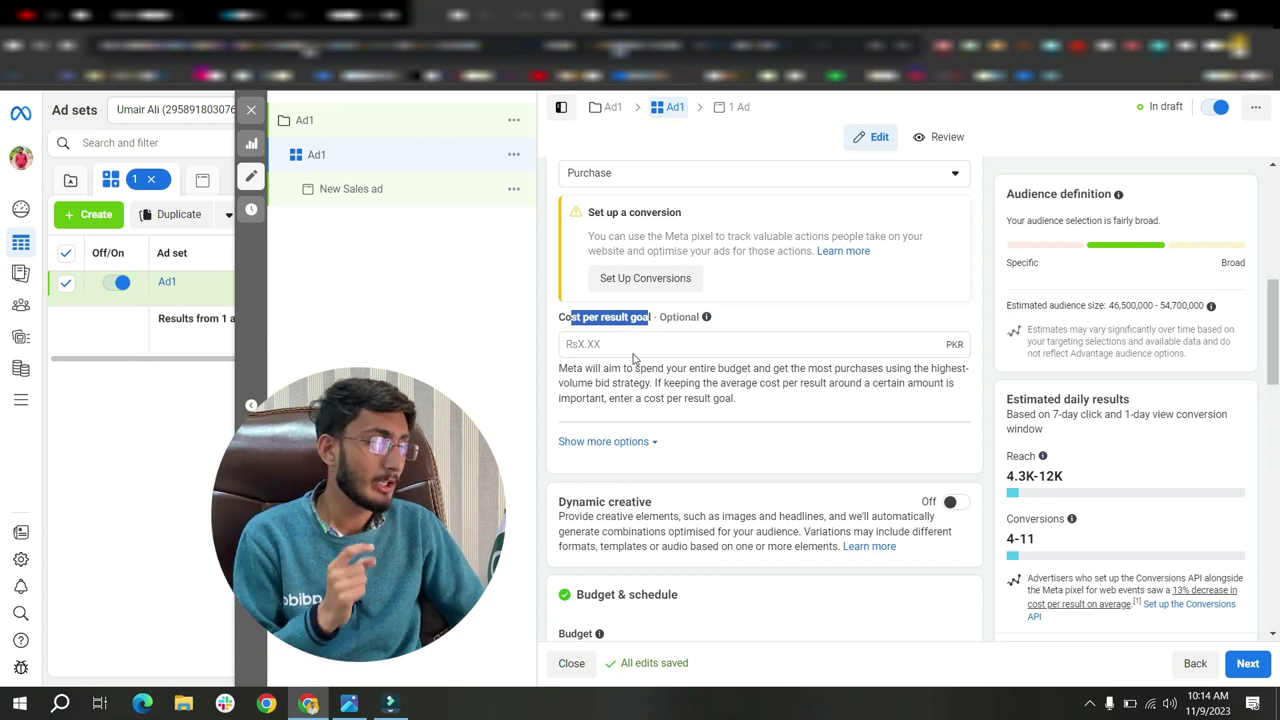
left_click_drag(657, 318, 705, 319)
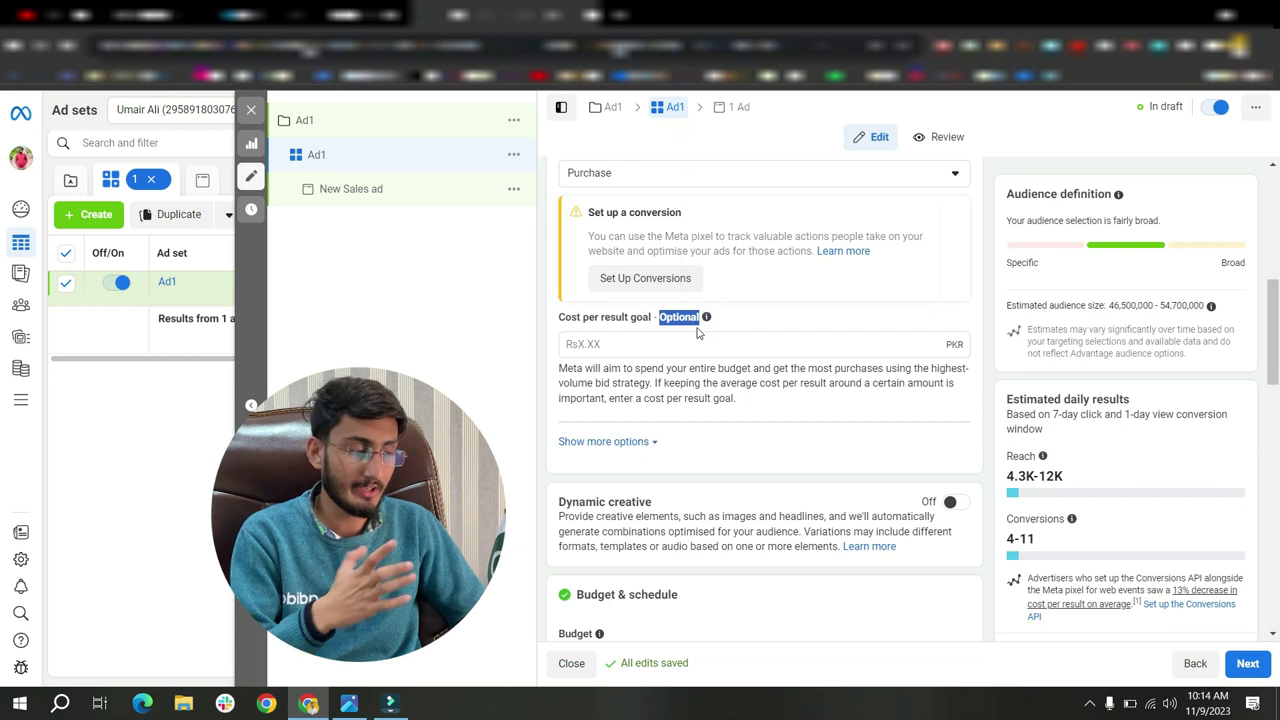
left_click(623, 342)
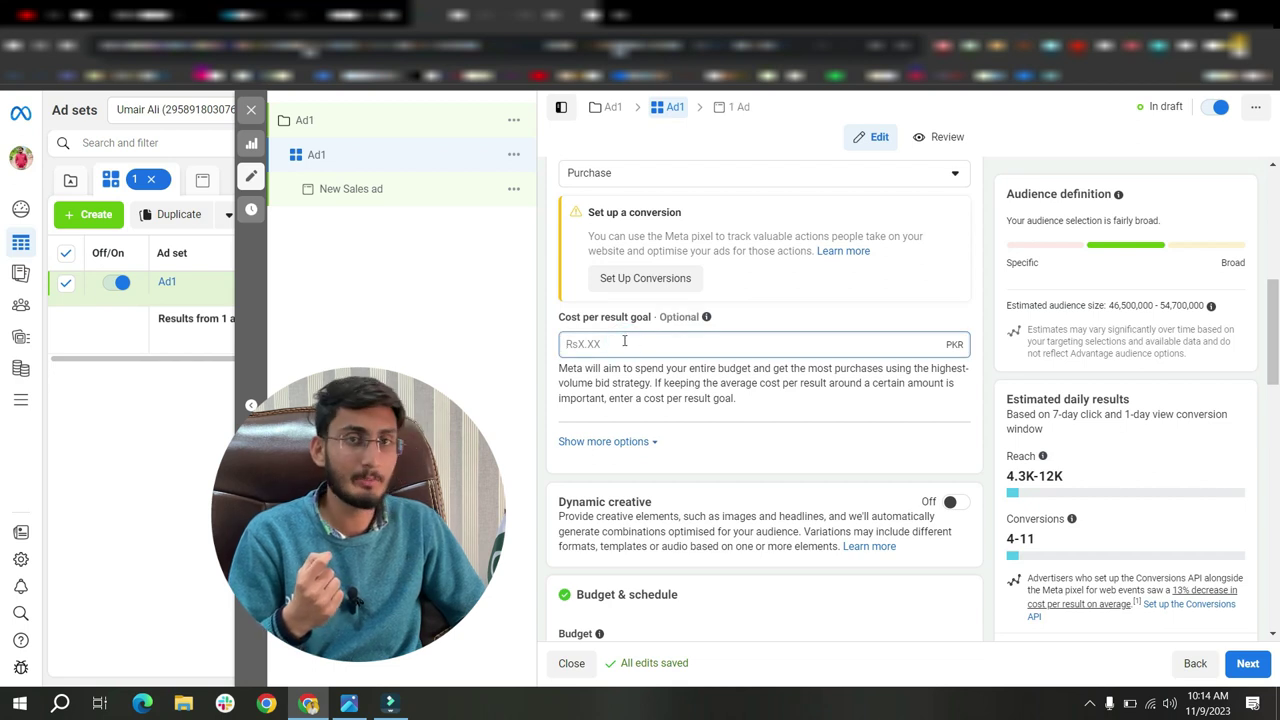